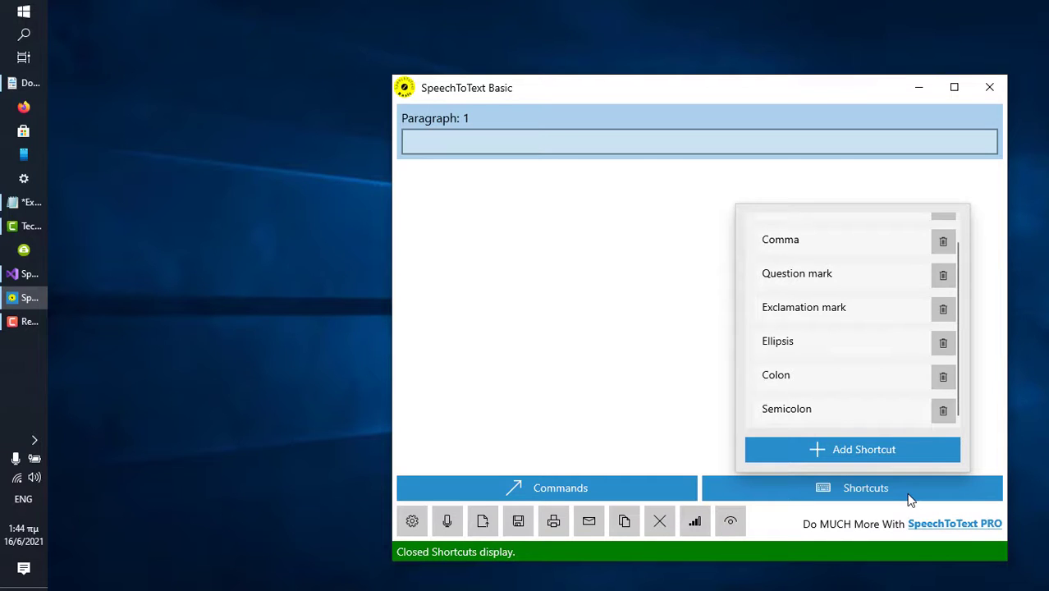
Close the shortcuts list, switch to Examples.txt in Notepad and copy the smiley emoji
{"action": "left_click", "coordinate": [651, 321]}
{"action": "left_click", "coordinate": [671, 359]}
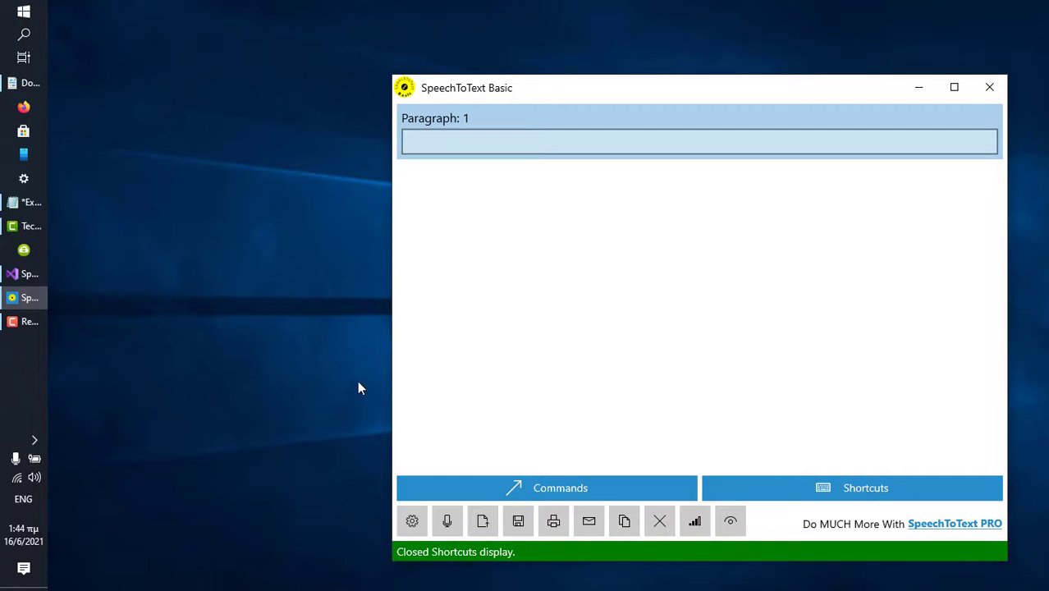
{"action": "left_click", "coordinate": [334, 384]}
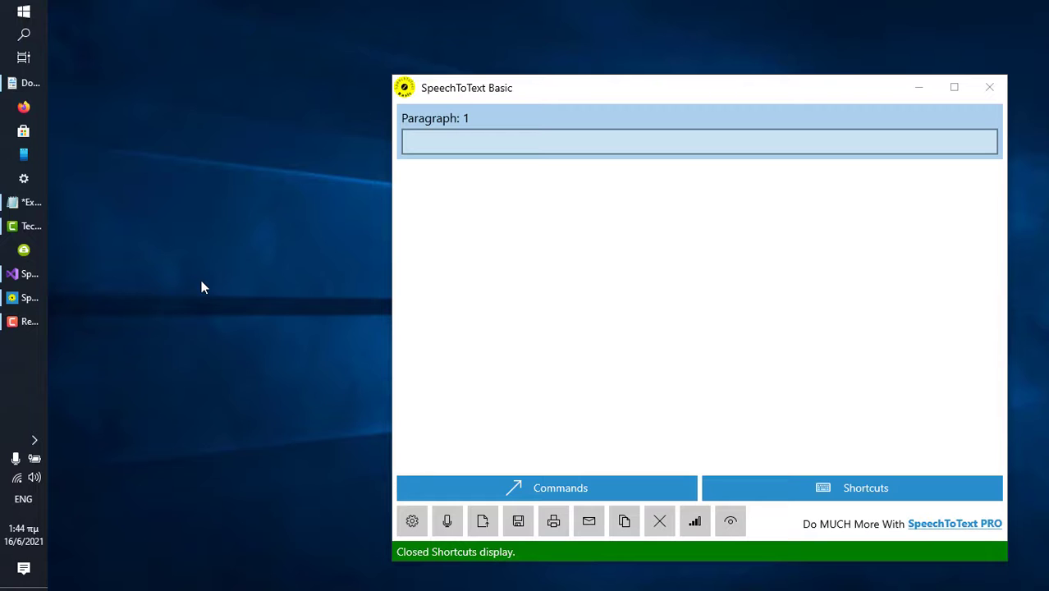
{"action": "left_click", "coordinate": [13, 204]}
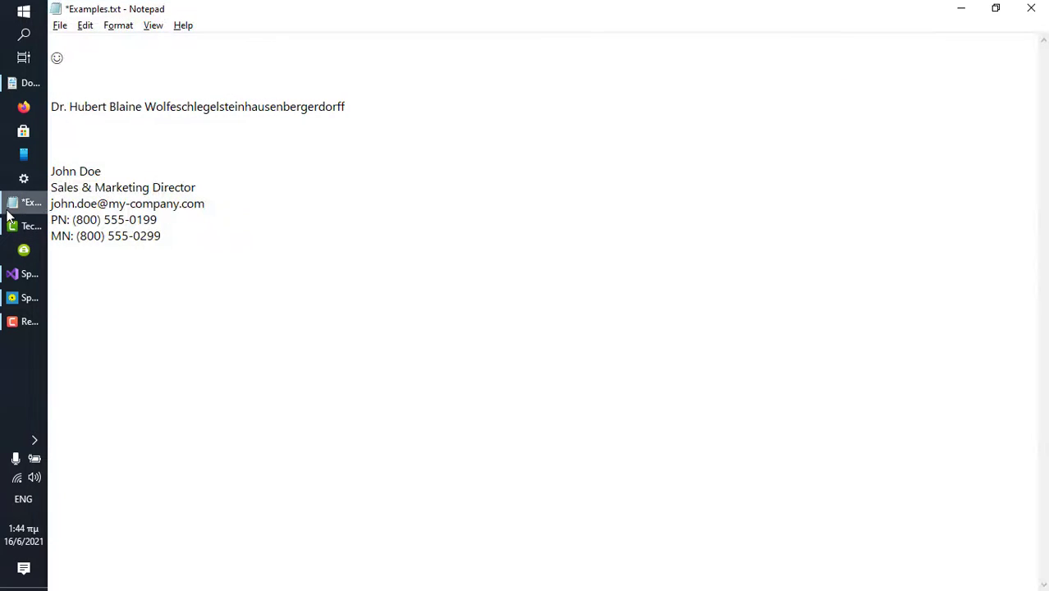
{"action": "left_click_drag", "start_coordinate": [73, 60], "coordinate": [52, 59]}
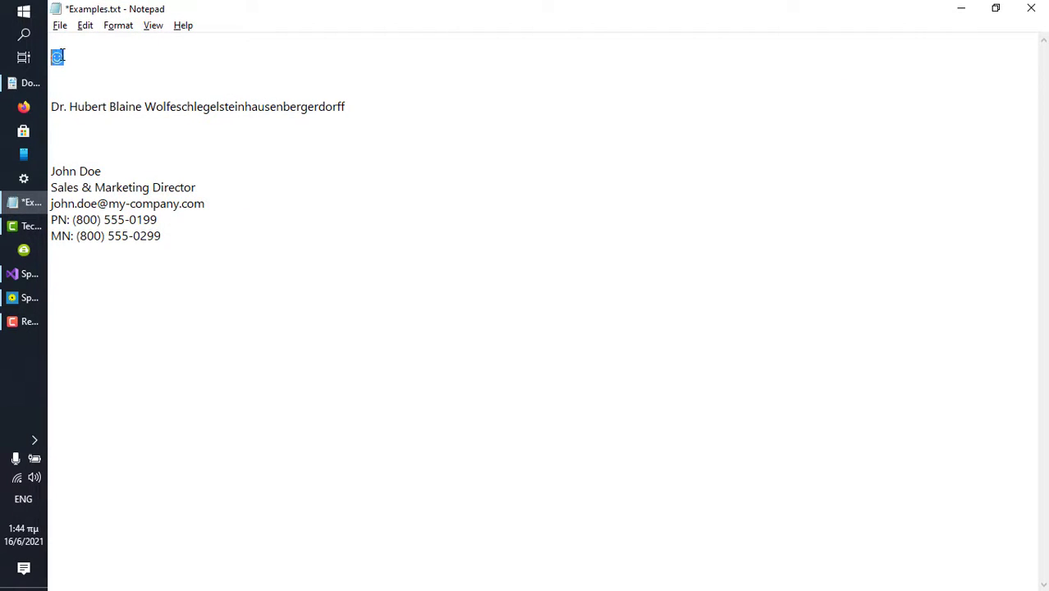
{"action": "right_click", "coordinate": [60, 53]}
{"action": "left_click", "coordinate": [121, 105]}
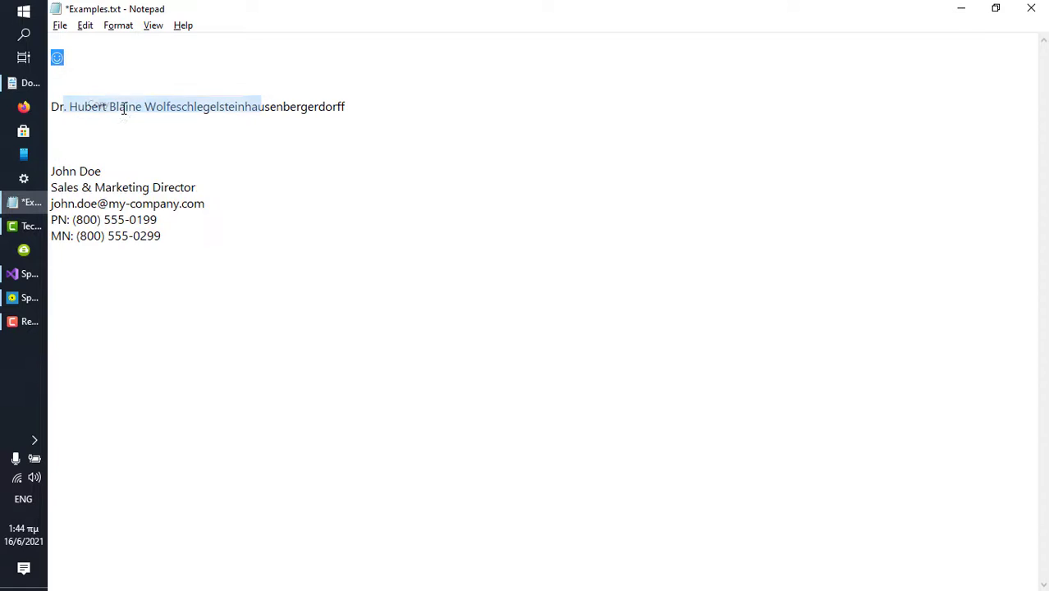
{"action": "left_click", "coordinate": [962, 11]}
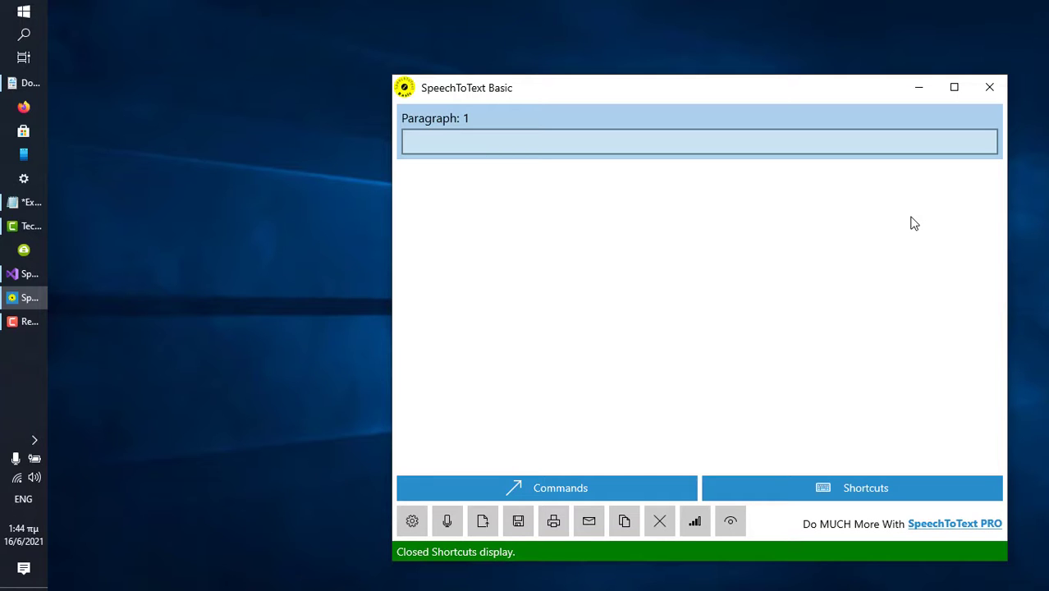
Add and save a shortcut named "smiley" with the copied smiley emoji as its long text
{"action": "left_click", "coordinate": [854, 490]}
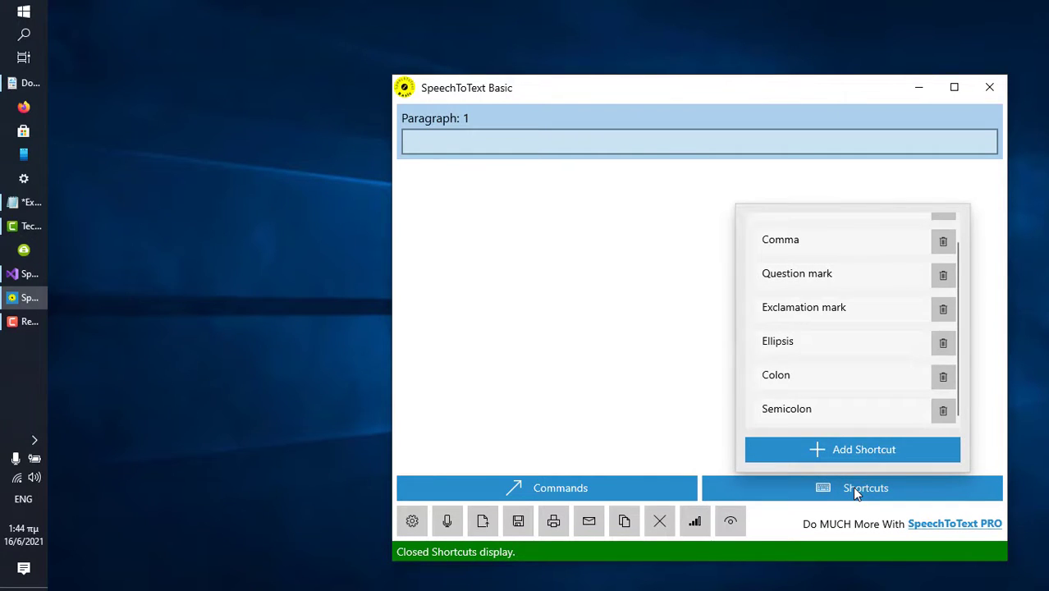
{"action": "left_click", "coordinate": [828, 450]}
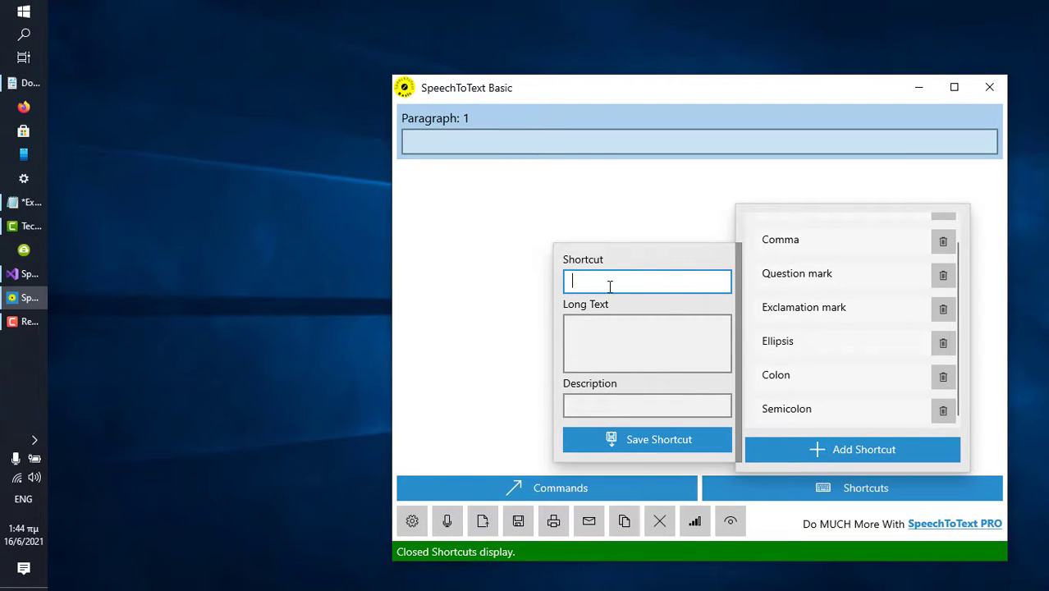
{"action": "type", "text": "smiley"}
{"action": "key", "text": "Tab"}
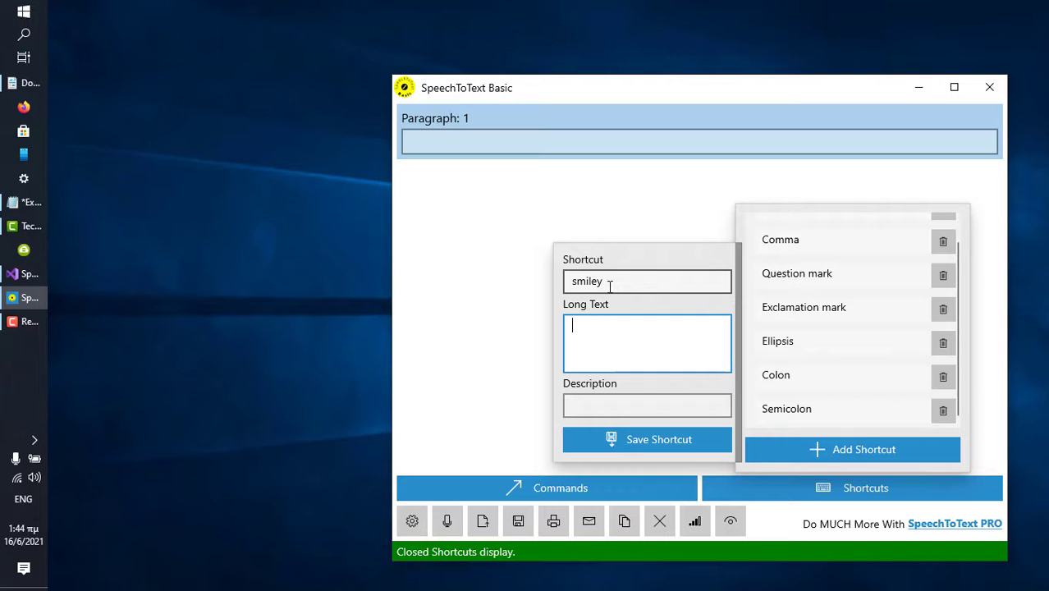
{"action": "key", "text": "ctrl+v"}
{"action": "left_click", "coordinate": [664, 438]}
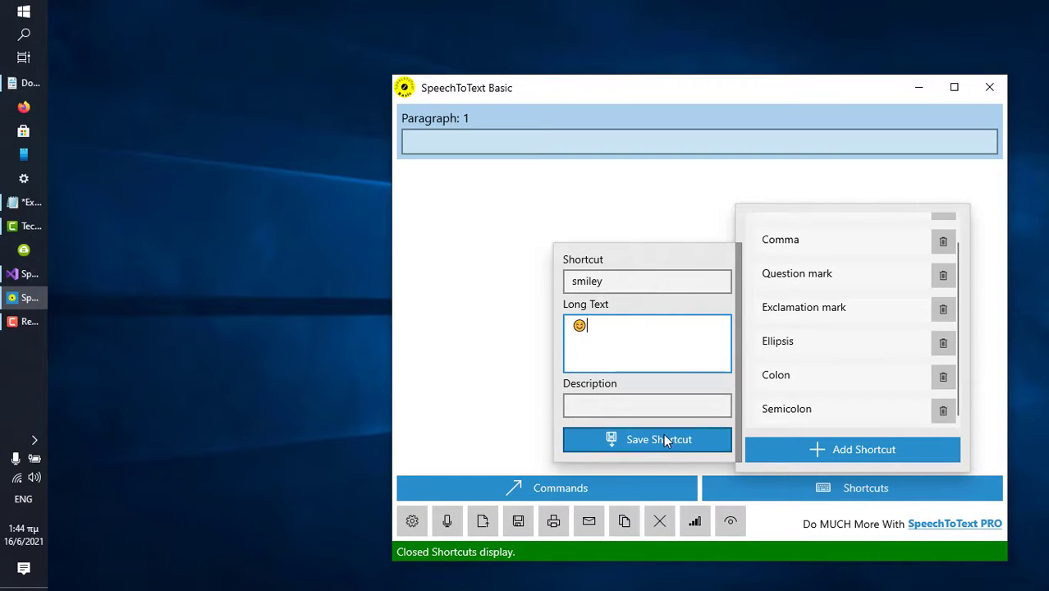
{"action": "left_click", "coordinate": [677, 396]}
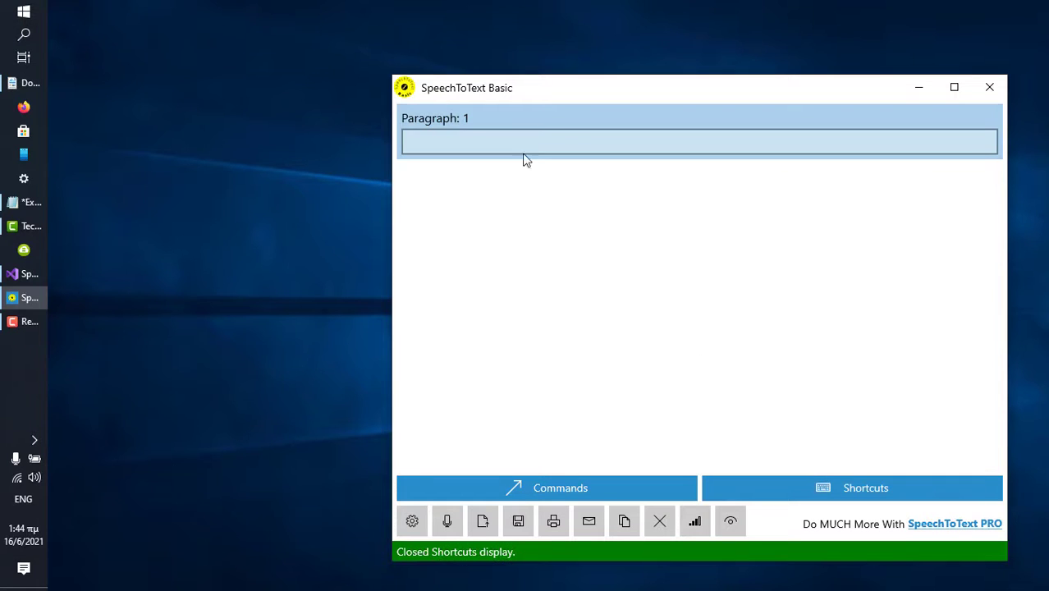
Switch to Examples.txt in Notepad and copy the line with the doctor's full name
{"action": "left_click", "coordinate": [24, 203]}
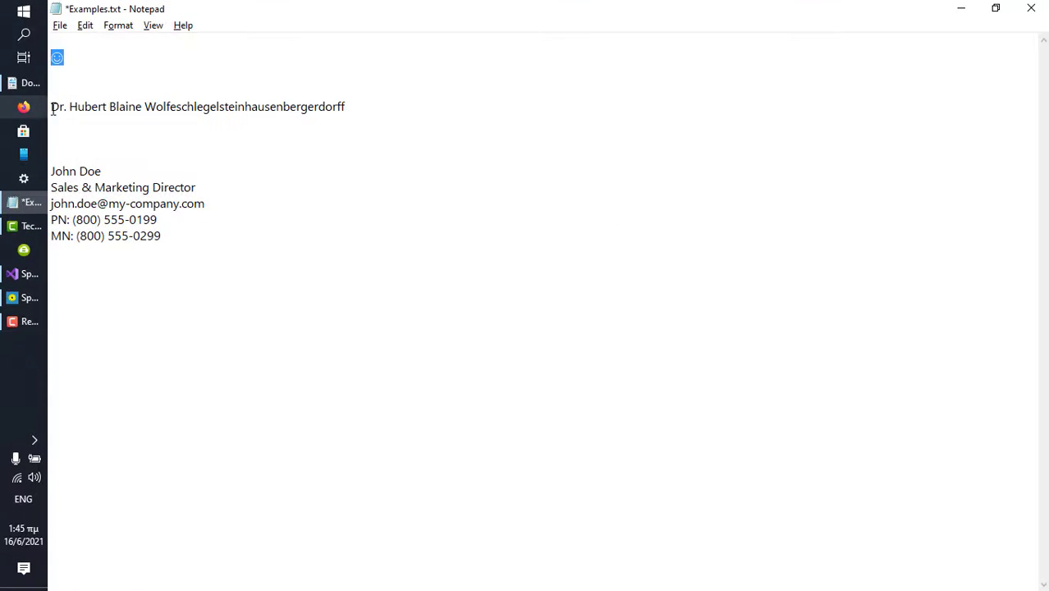
{"action": "left_click_drag", "start_coordinate": [51, 107], "coordinate": [323, 106]}
{"action": "right_click", "coordinate": [323, 106]}
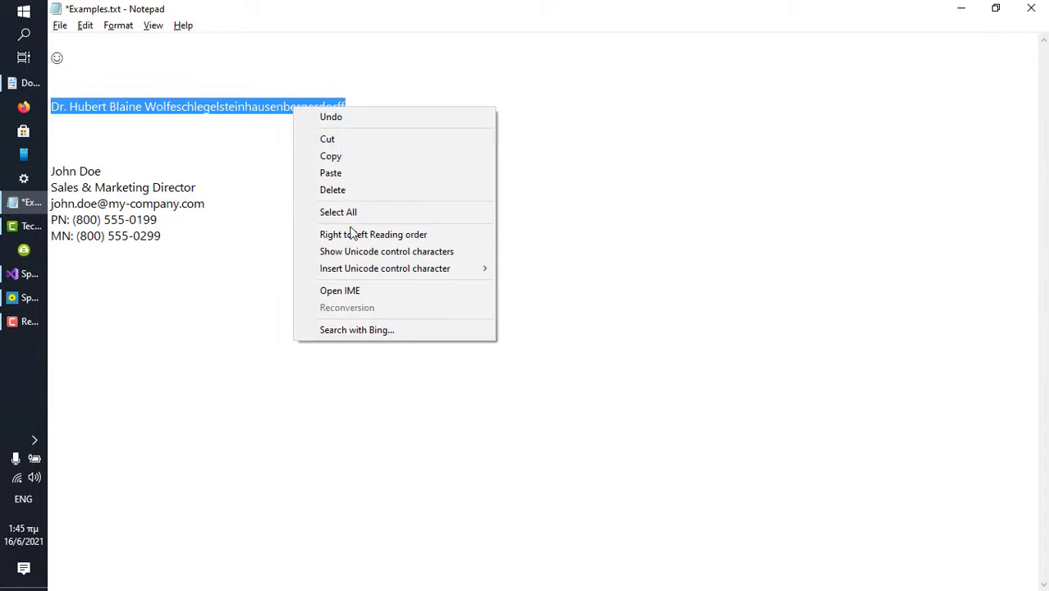
{"action": "left_click", "coordinate": [366, 156]}
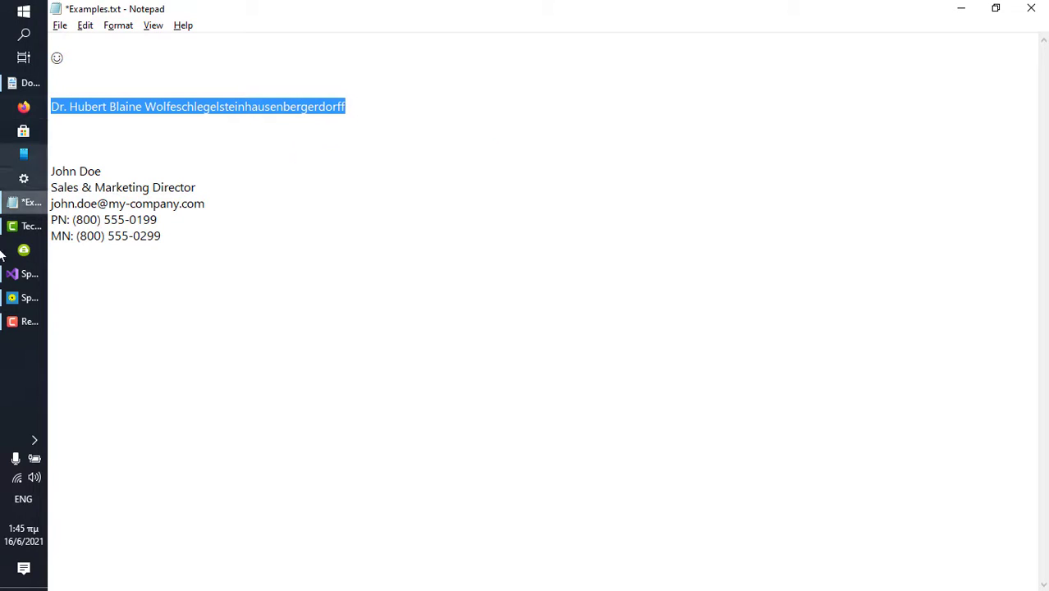
Switch back to SpeechToText Basic and save a shortcut "my uncle's name" with the copied full name as its long text
{"action": "left_click", "coordinate": [31, 323]}
{"action": "left_click", "coordinate": [30, 297]}
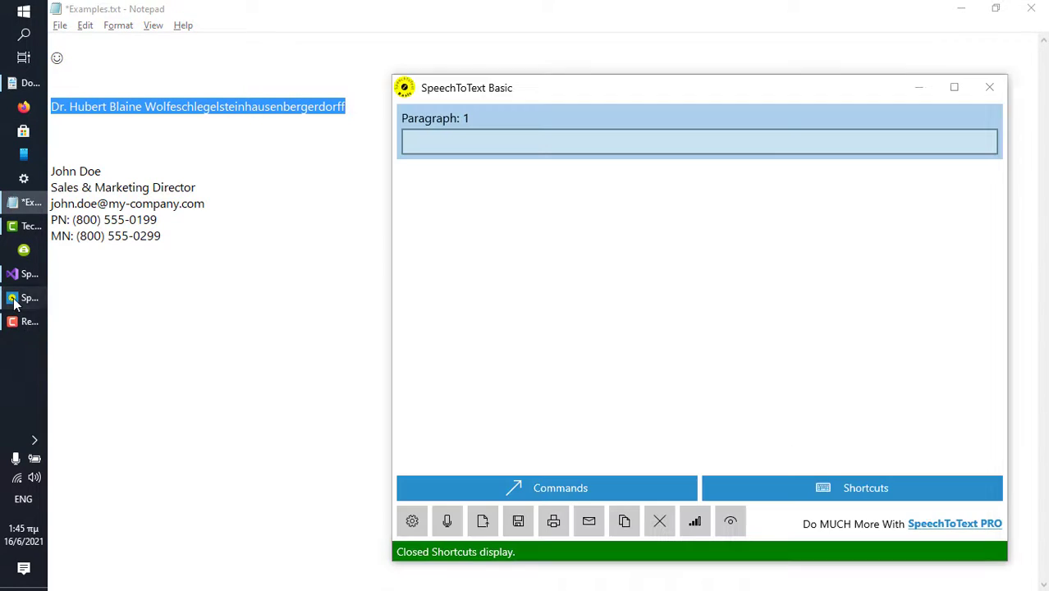
{"action": "left_click", "coordinate": [907, 491]}
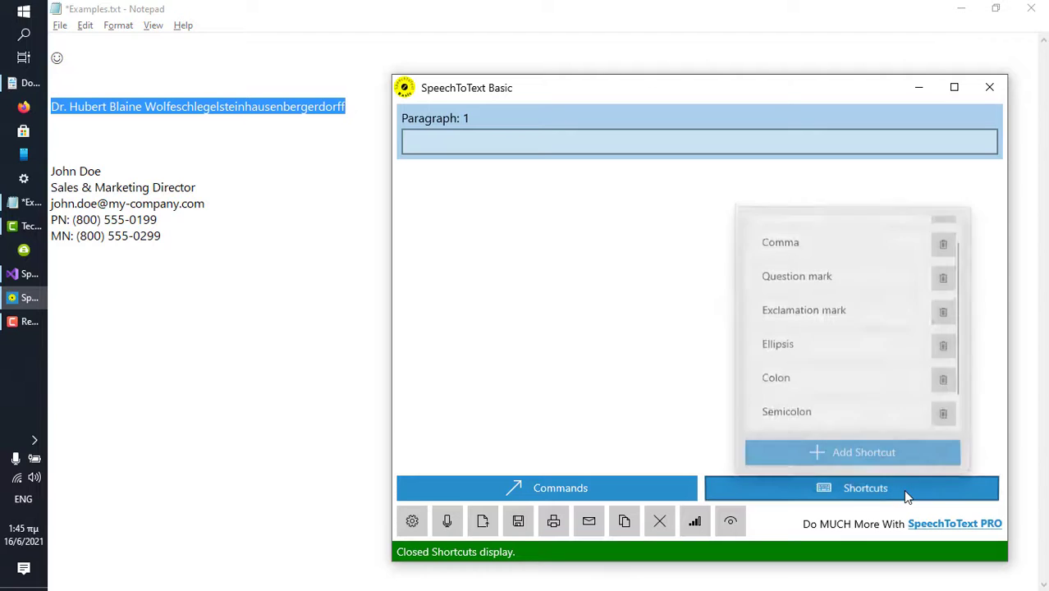
{"action": "left_click", "coordinate": [884, 300]}
{"action": "scroll", "coordinate": [884, 297], "scroll_direction": "down", "scroll_amount": 1}
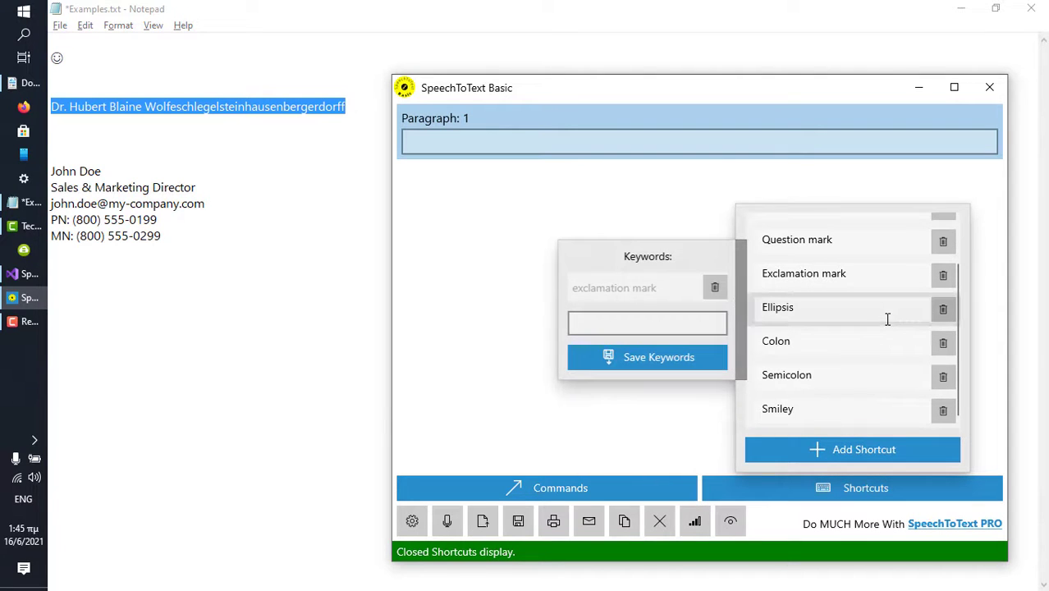
{"action": "left_click", "coordinate": [851, 450]}
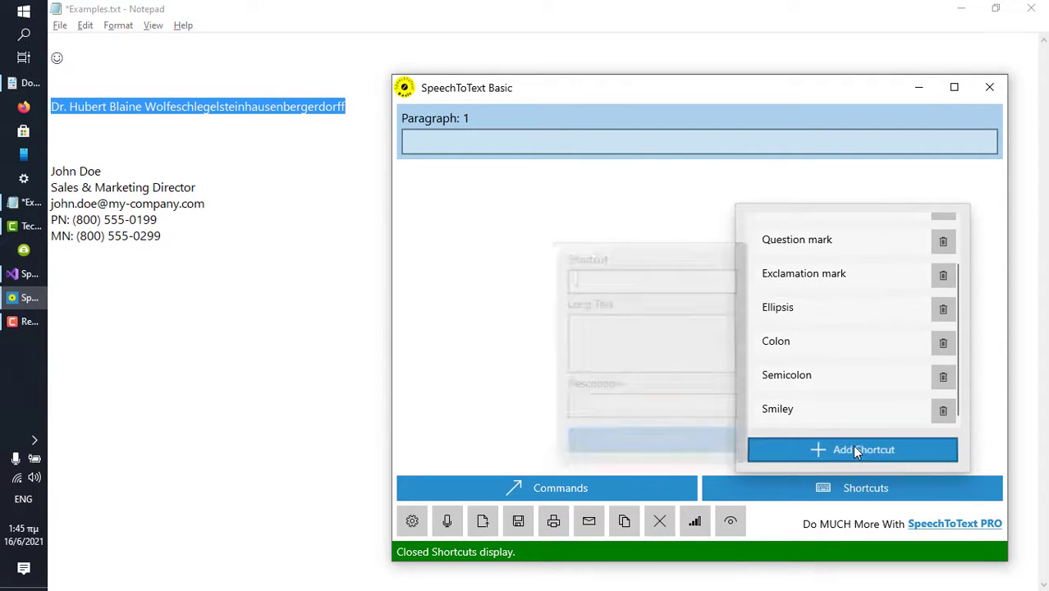
{"action": "type", "text": "m"}
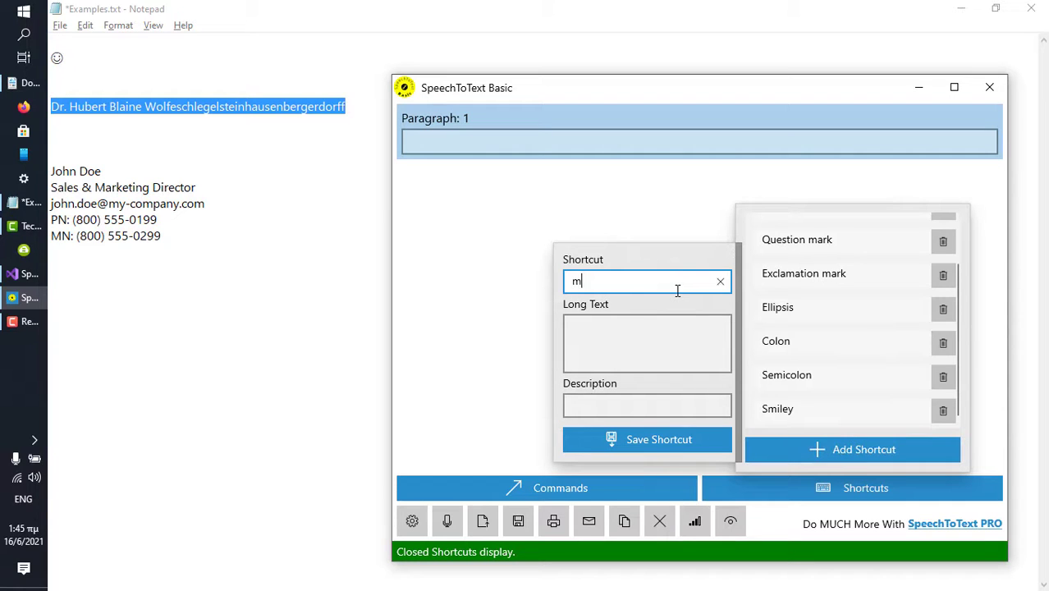
{"action": "type", "text": "y uncle's name"}
{"action": "key", "text": "Tab"}
{"action": "key", "text": "ctrl+v"}
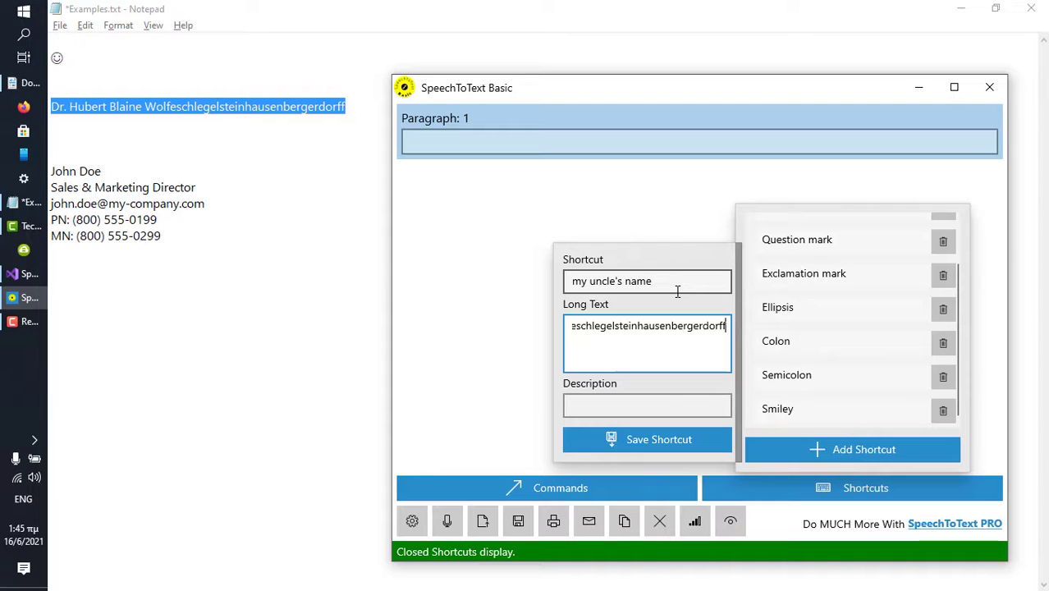
{"action": "left_click", "coordinate": [673, 440]}
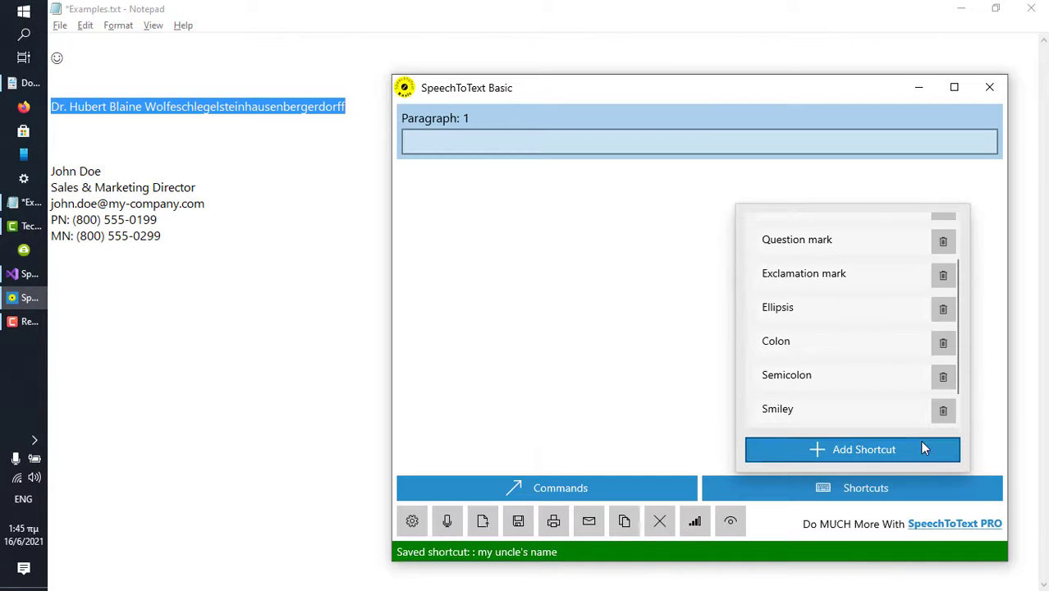
Add the extra keyword "my uncles name" to the My Uncle's Name shortcut and save it
{"action": "scroll", "coordinate": [952, 386], "scroll_direction": "down", "scroll_amount": 1}
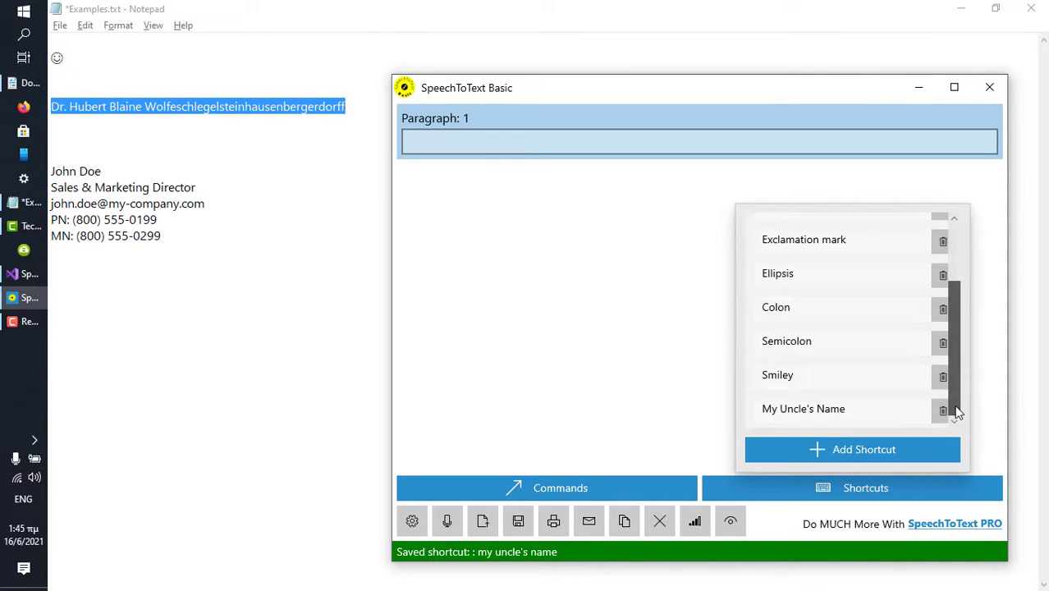
{"action": "left_click", "coordinate": [848, 410]}
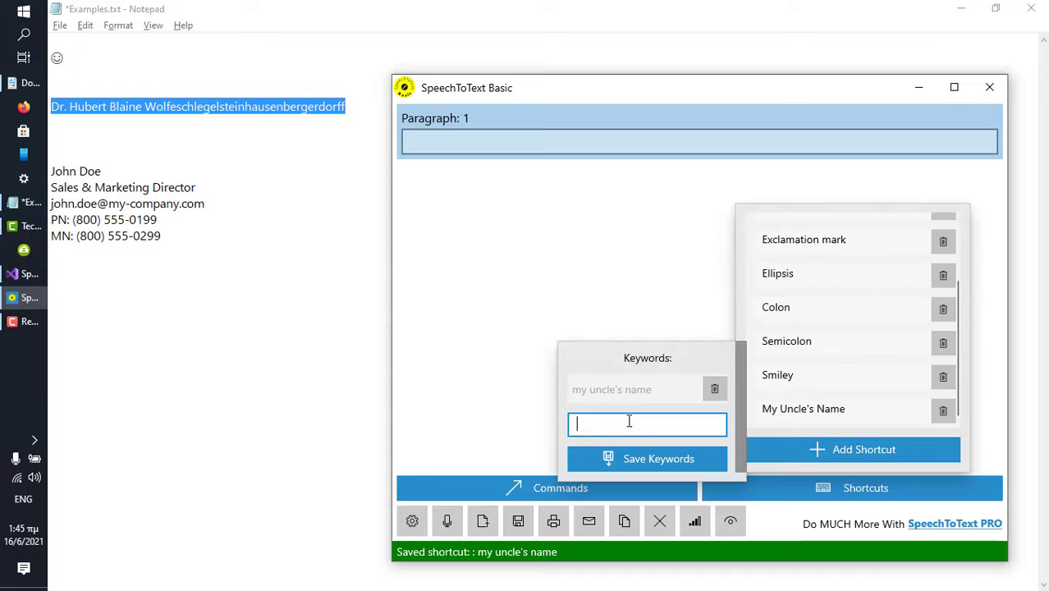
{"action": "type", "text": "my un"}
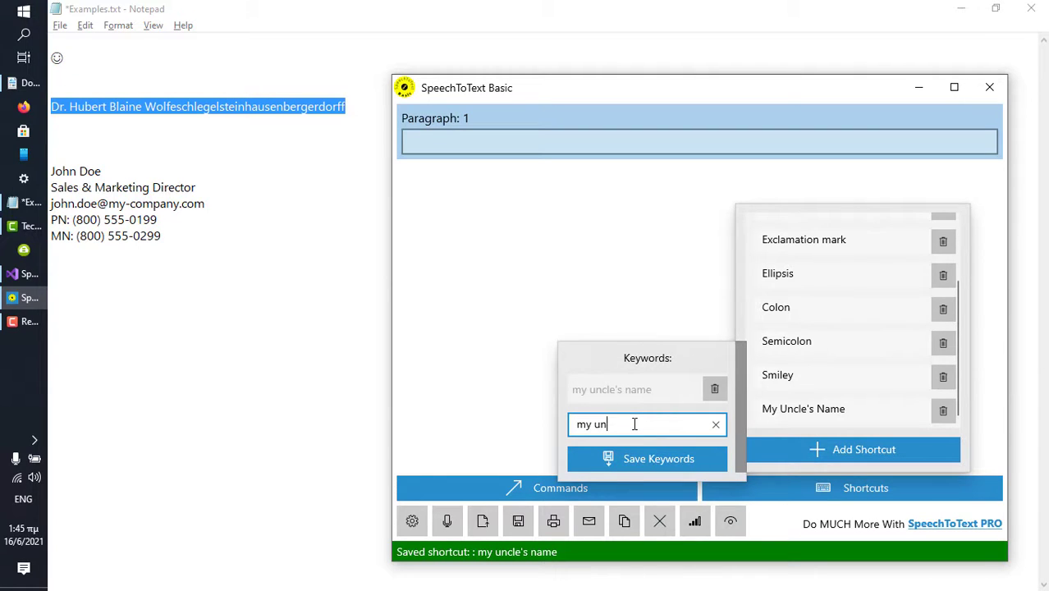
{"action": "type", "text": "cles name"}
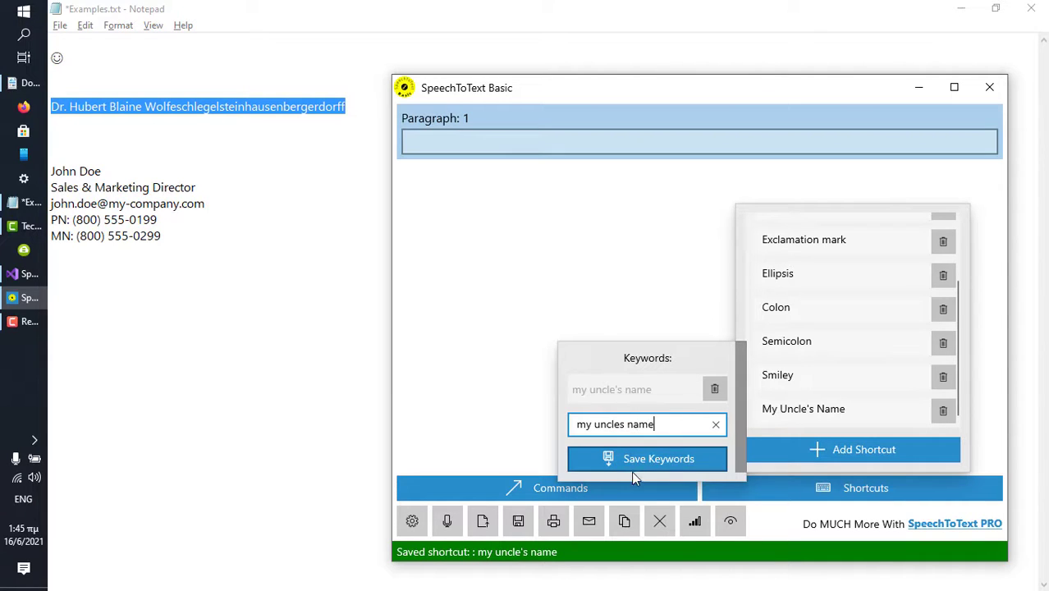
{"action": "left_click", "coordinate": [634, 461]}
{"action": "left_click", "coordinate": [688, 271]}
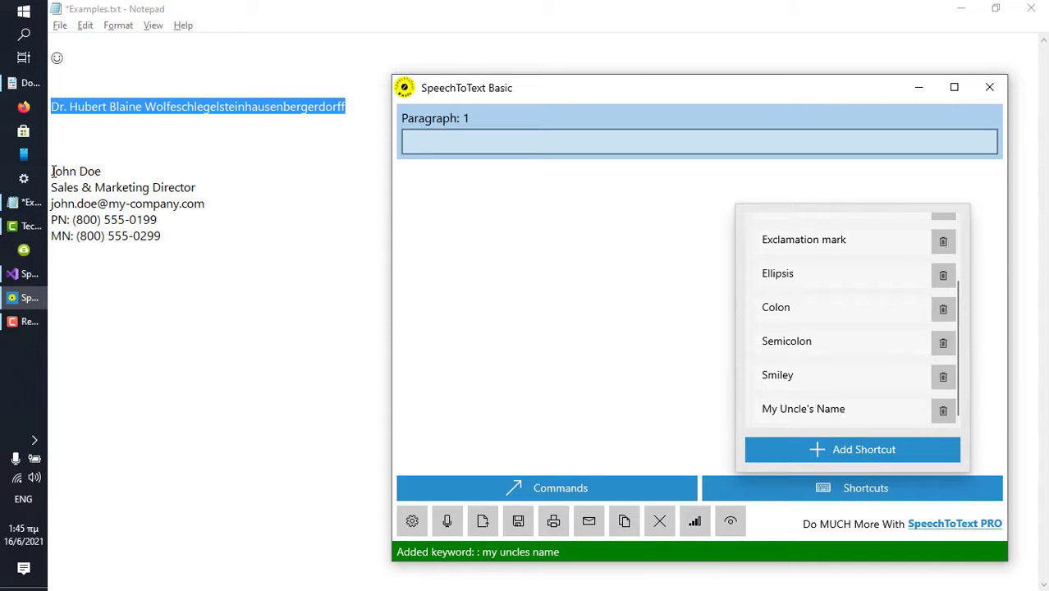
Copy the five-line contact signature block from Examples.txt in Notepad
{"action": "left_click_drag", "start_coordinate": [50, 171], "coordinate": [161, 236]}
{"action": "right_click", "coordinate": [107, 220]}
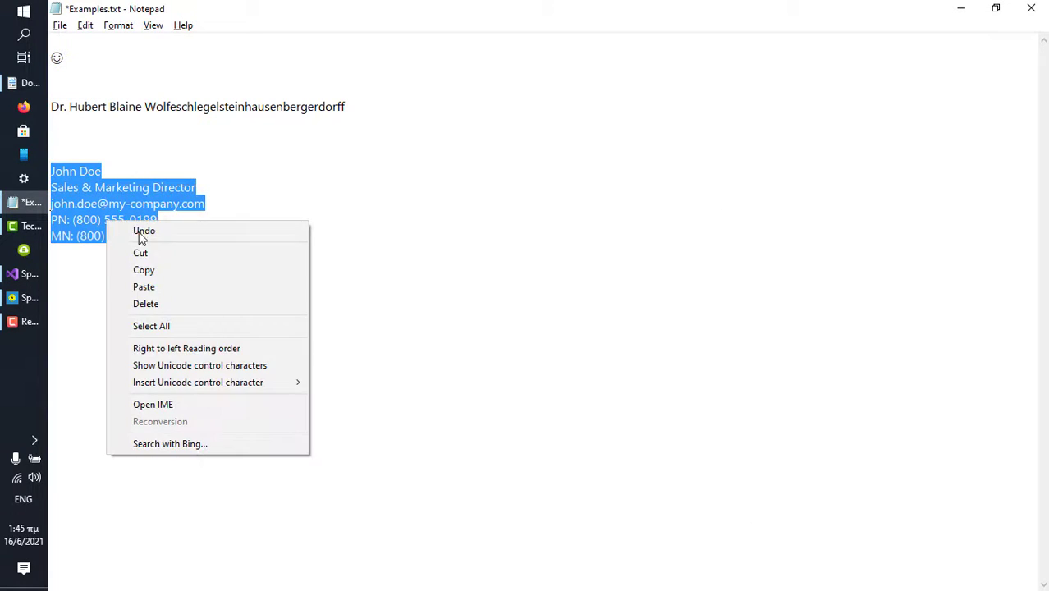
{"action": "left_click", "coordinate": [169, 267]}
Switch back to SpeechToText Basic and save a shortcut "my signature" with the copied signature block as its long text
{"action": "left_click", "coordinate": [11, 322]}
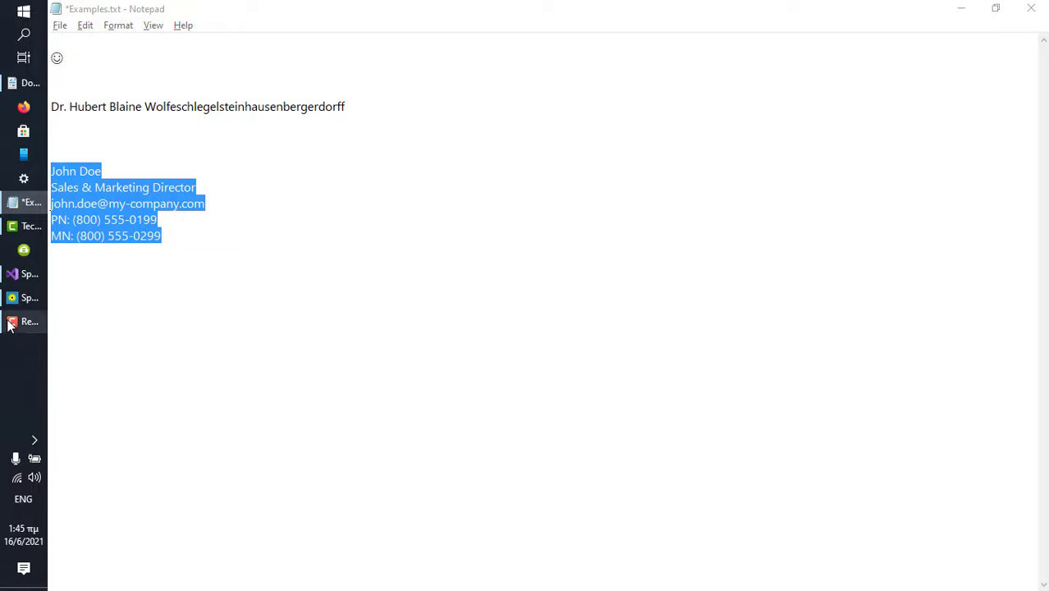
{"action": "left_click", "coordinate": [12, 322]}
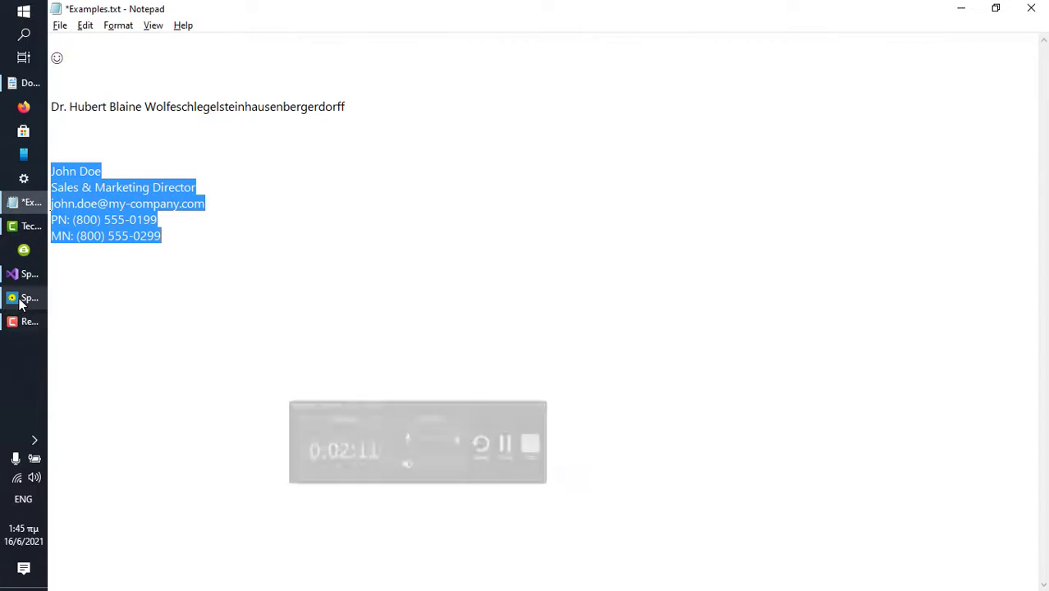
{"action": "left_click", "coordinate": [14, 298]}
{"action": "left_click", "coordinate": [850, 487]}
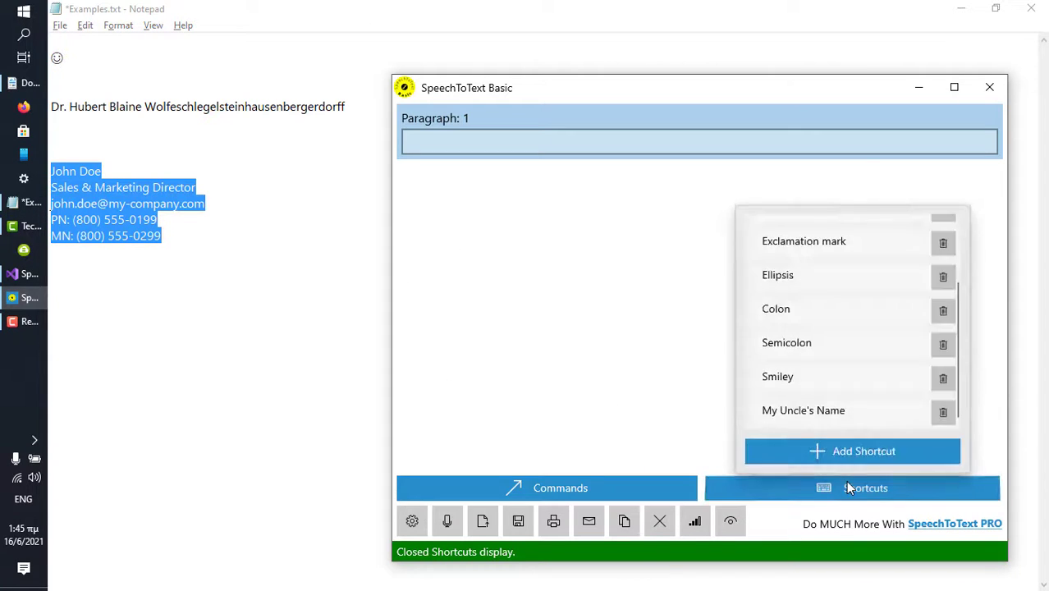
{"action": "left_click", "coordinate": [813, 450]}
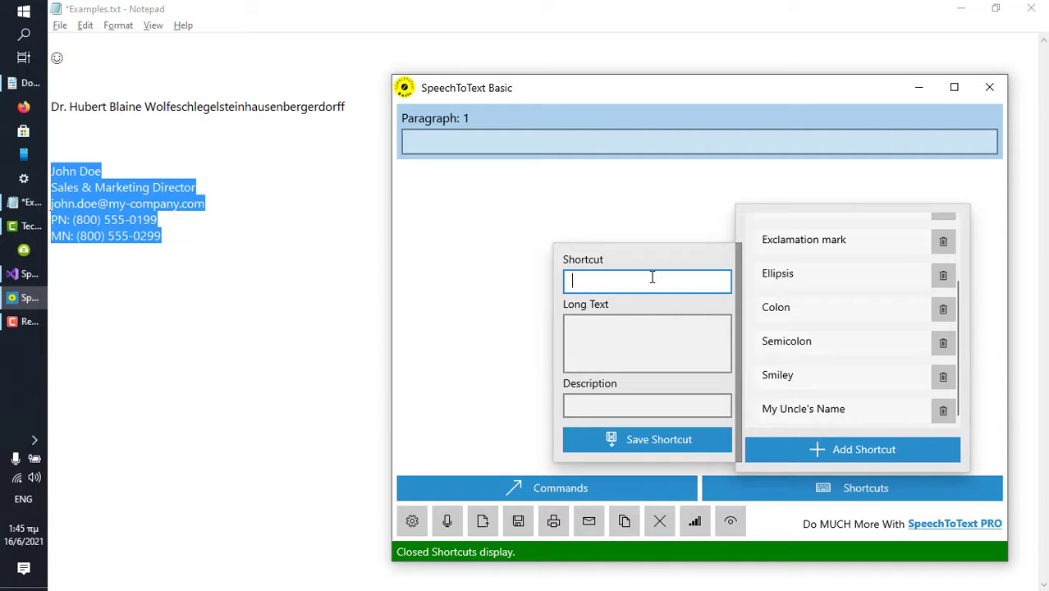
{"action": "type", "text": "my signature"}
{"action": "key", "text": "Tab"}
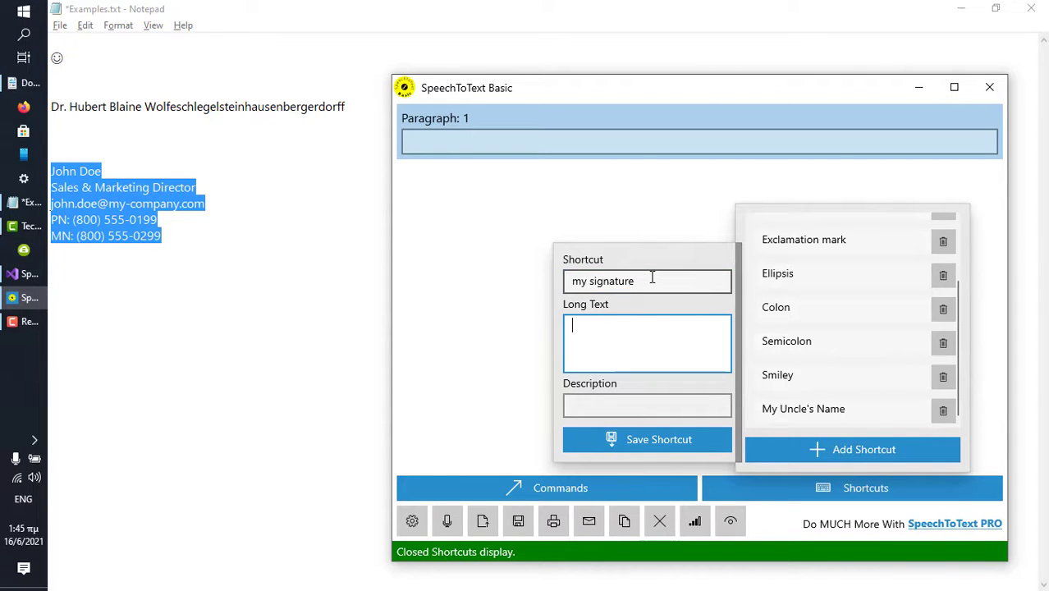
{"action": "key", "text": "ctrl+v"}
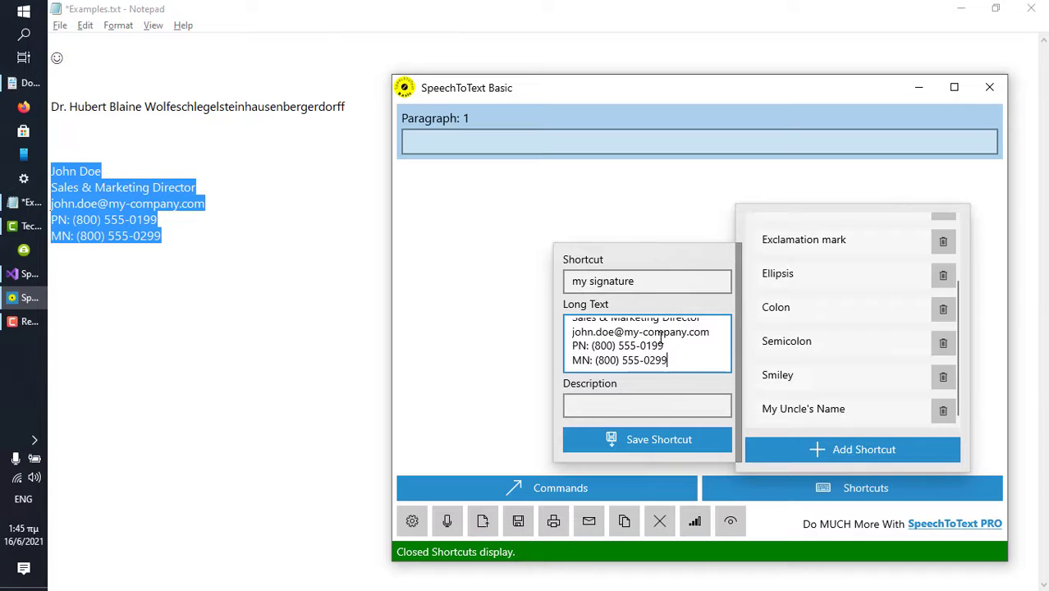
{"action": "left_click", "coordinate": [658, 440]}
{"action": "left_click", "coordinate": [672, 234]}
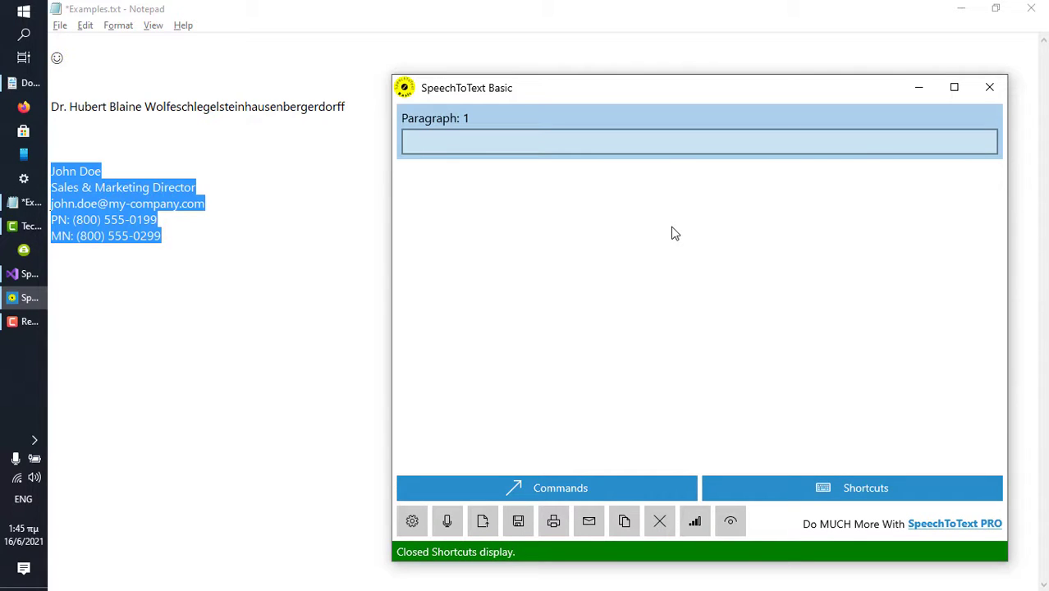
Start speech recognition to dictate paragraphs using the smiley, my uncle's name and my signature shortcuts
{"action": "left_click", "coordinate": [446, 525]}
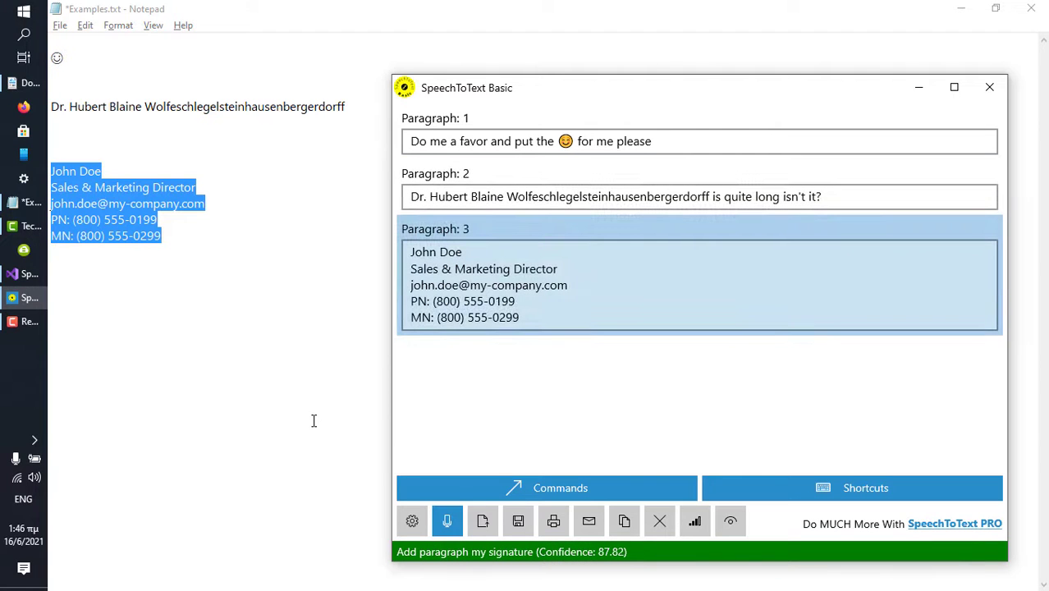
Stop speech recognition and review the keywords of the Semicolon, Colon and Smiley shortcuts
{"action": "left_click", "coordinate": [450, 524]}
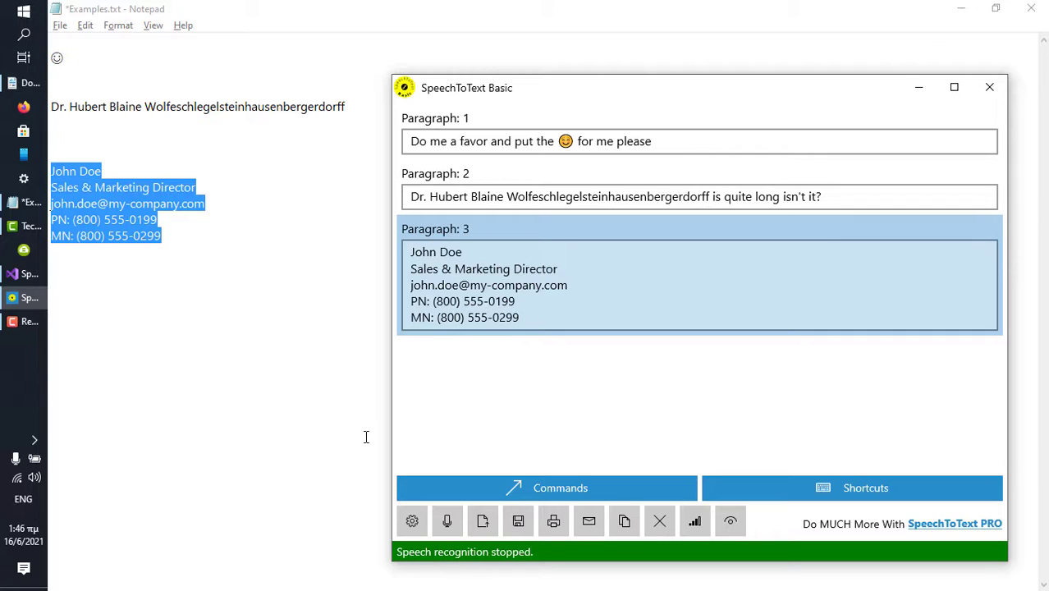
{"action": "left_click", "coordinate": [871, 483]}
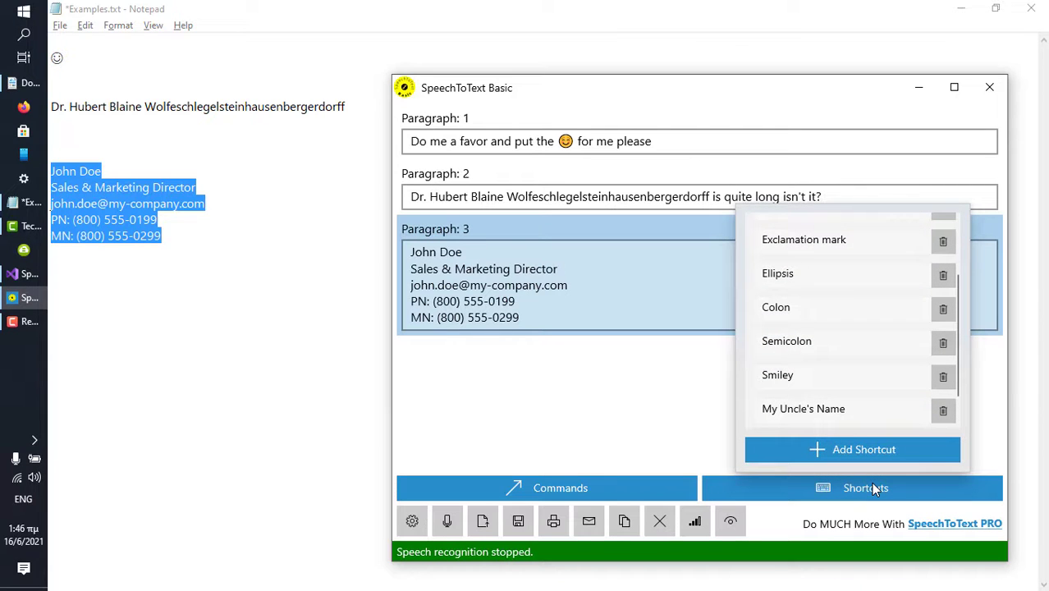
{"action": "left_click", "coordinate": [846, 336]}
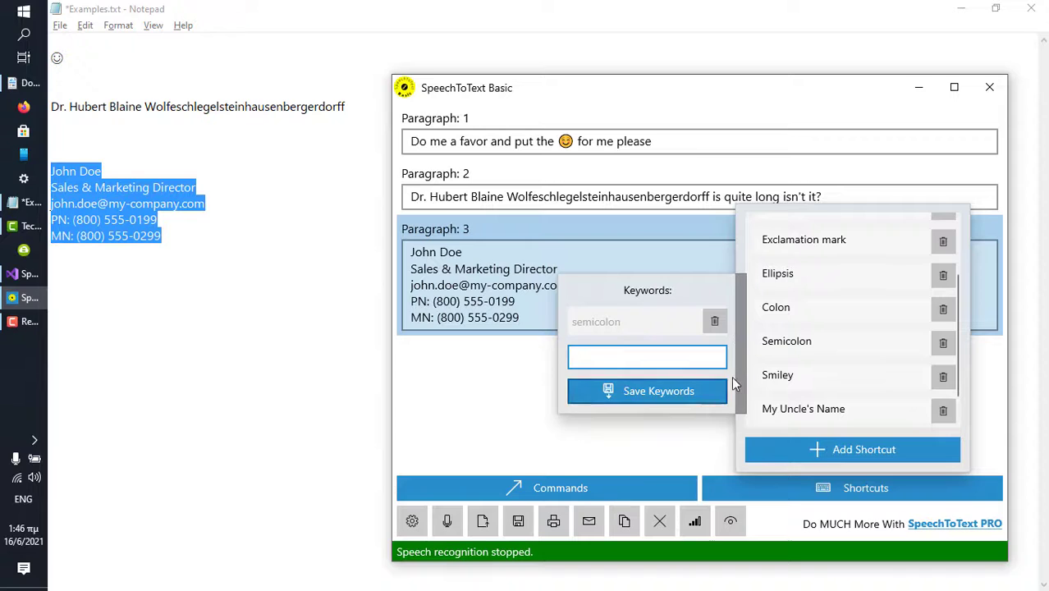
{"action": "left_click", "coordinate": [794, 314]}
{"action": "left_click", "coordinate": [793, 311]}
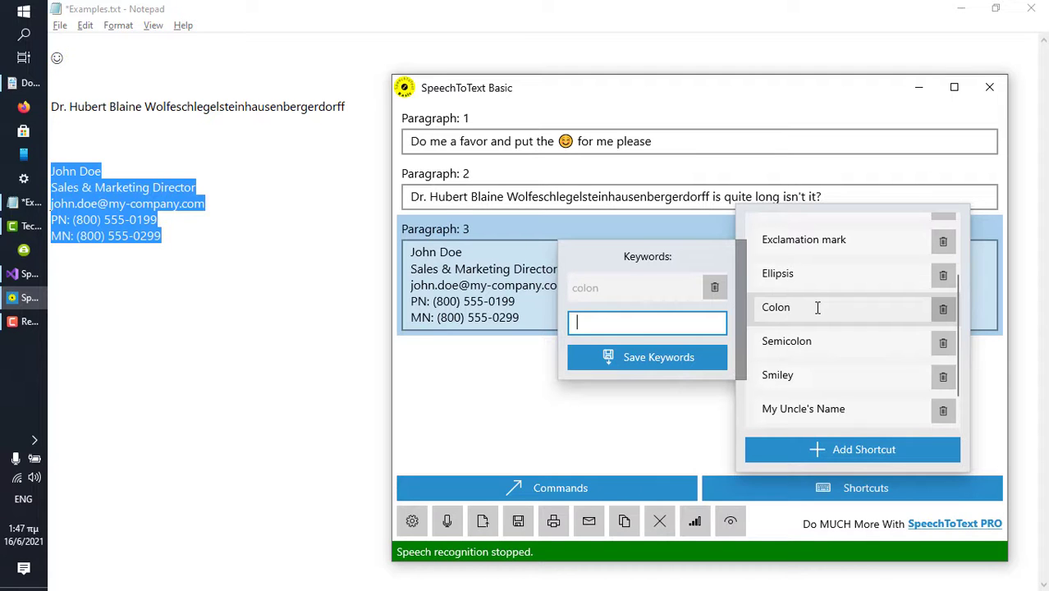
{"action": "left_click", "coordinate": [801, 374]}
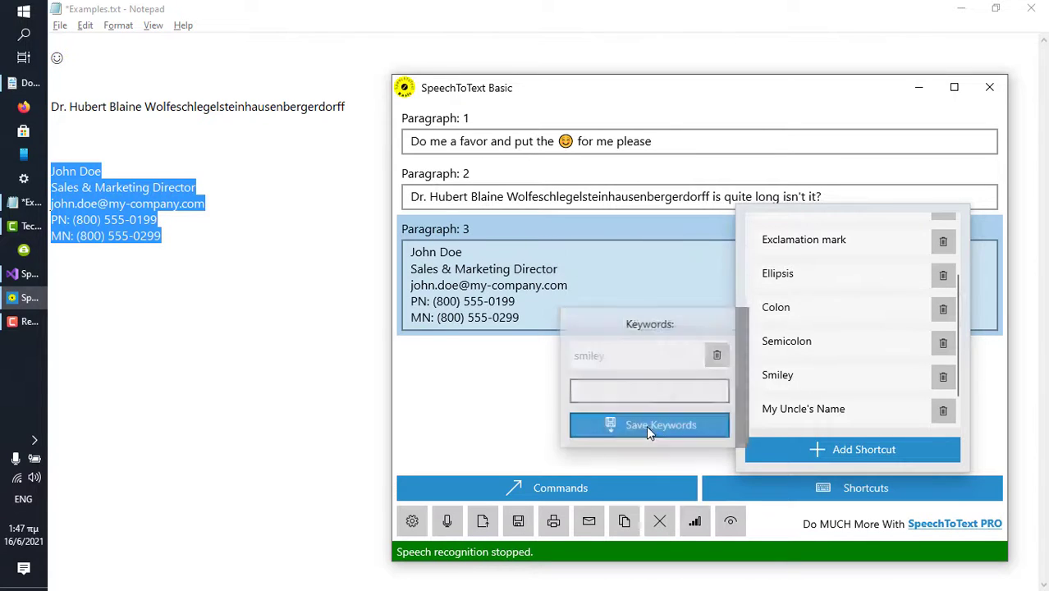
{"action": "left_click", "coordinate": [646, 425]}
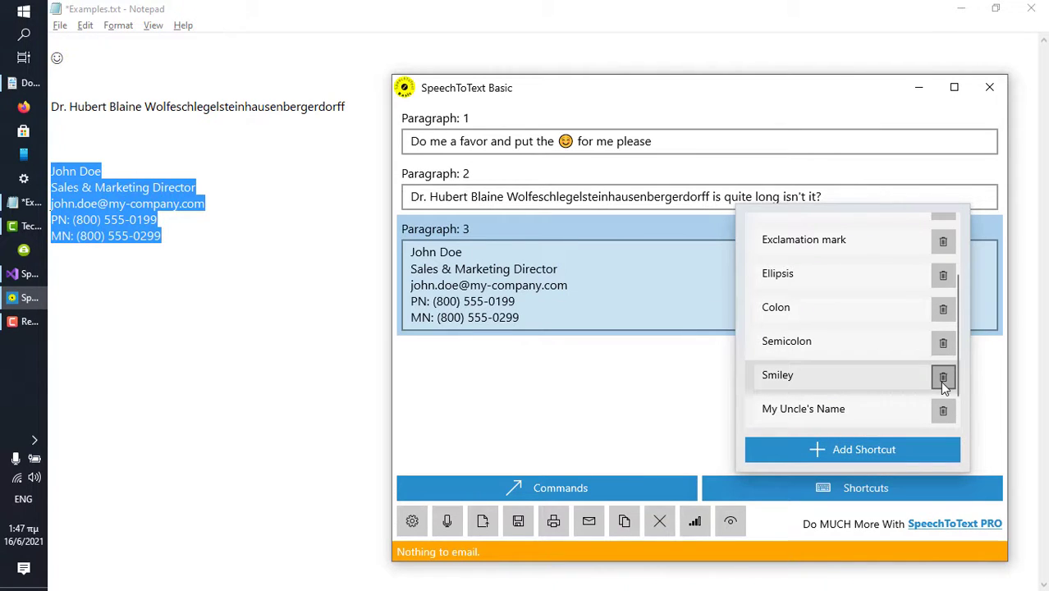
Examine the keywords of the Smiley, Exclamation mark and Period shortcuts, and close the shortcut list
{"action": "left_click", "coordinate": [895, 381]}
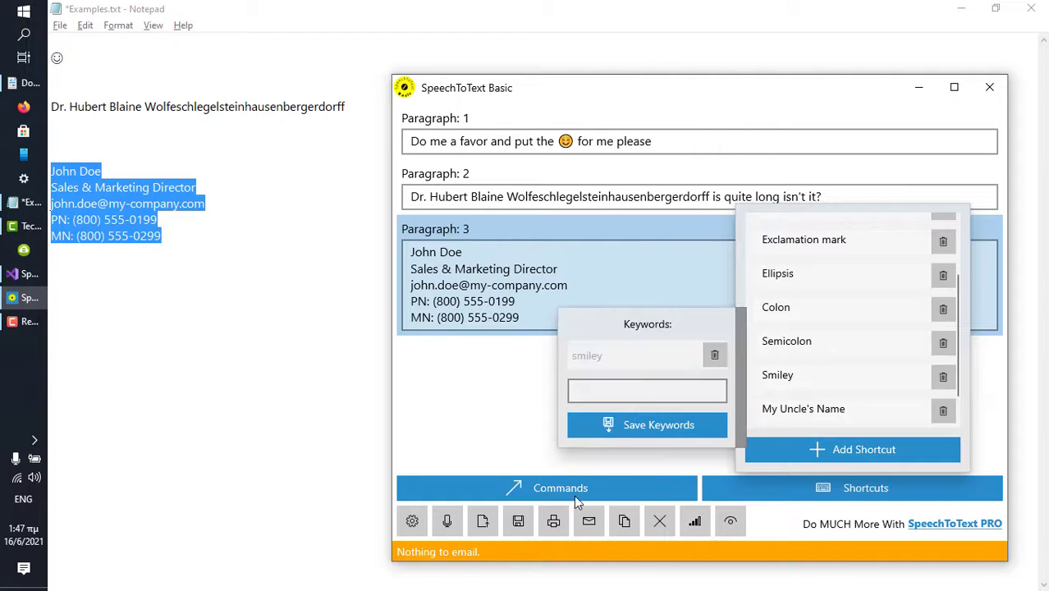
{"action": "left_click", "coordinate": [537, 448]}
{"action": "left_click", "coordinate": [850, 368]}
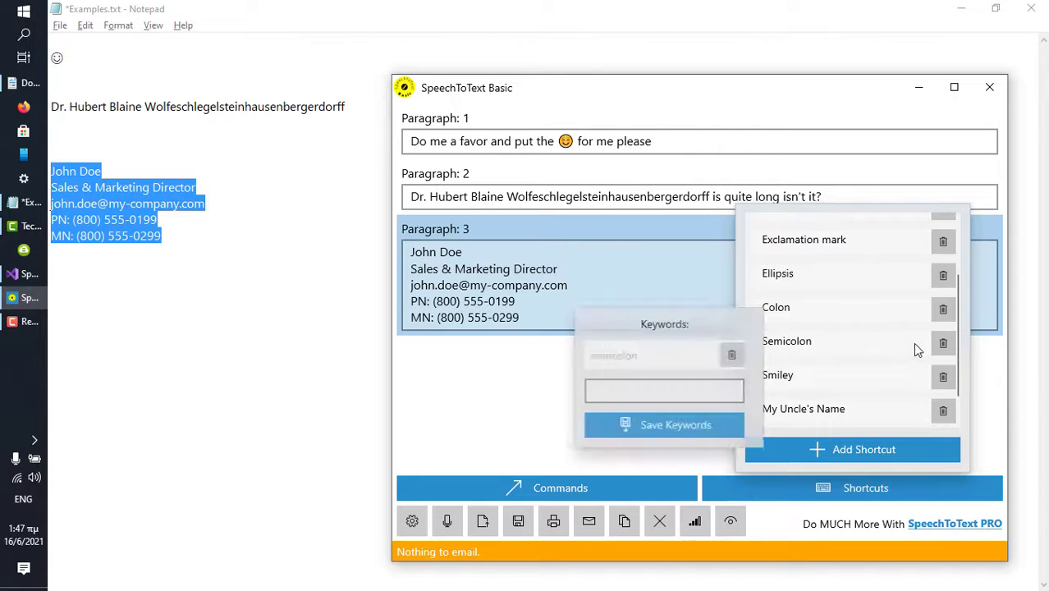
{"action": "scroll", "coordinate": [915, 344], "scroll_direction": "up", "scroll_amount": 2}
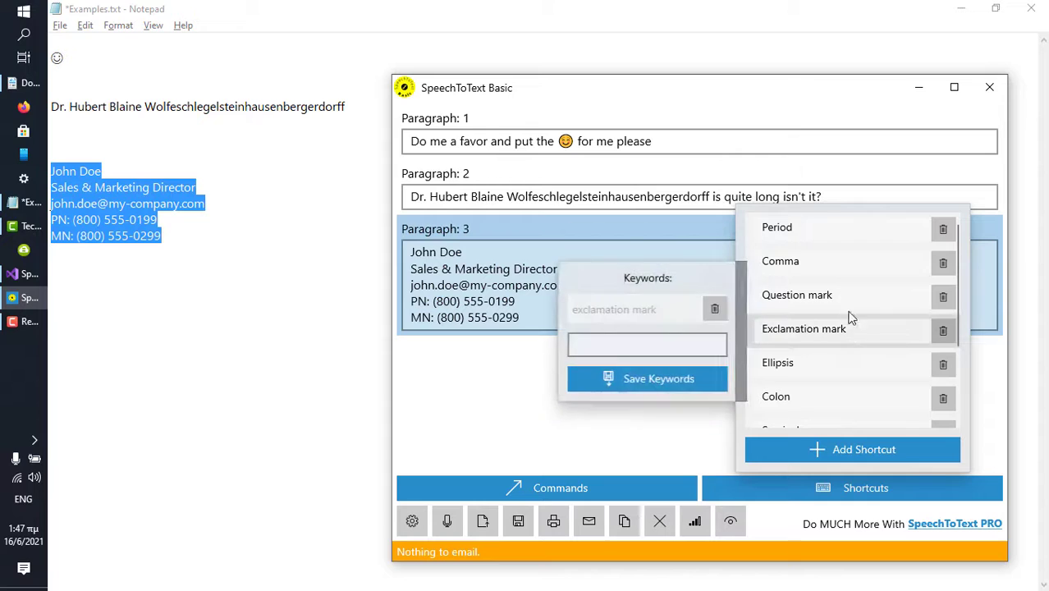
{"action": "mouse_move", "coordinate": [825, 298]}
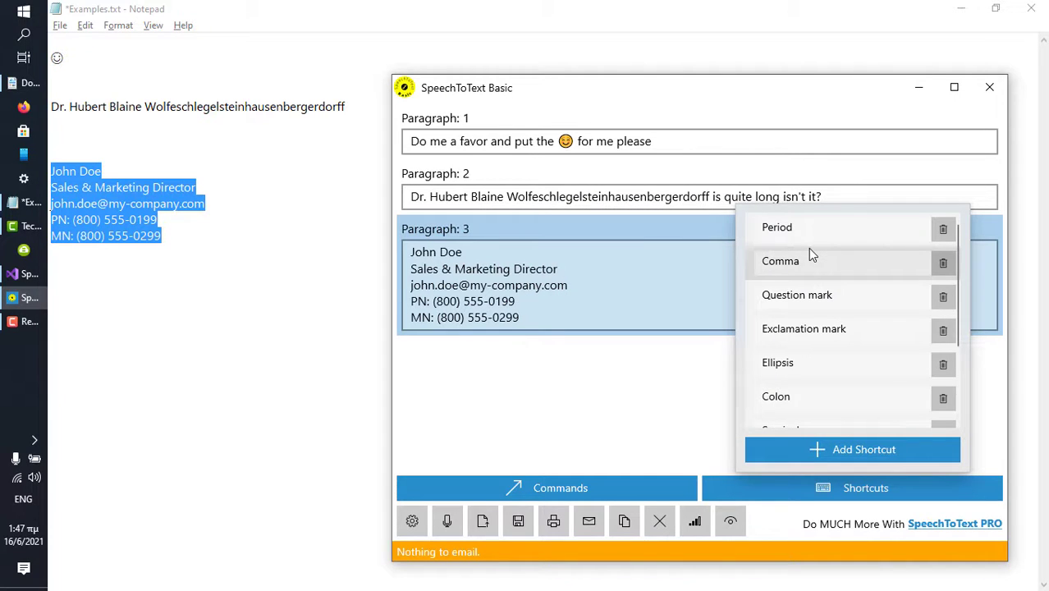
{"action": "mouse_move", "coordinate": [809, 229]}
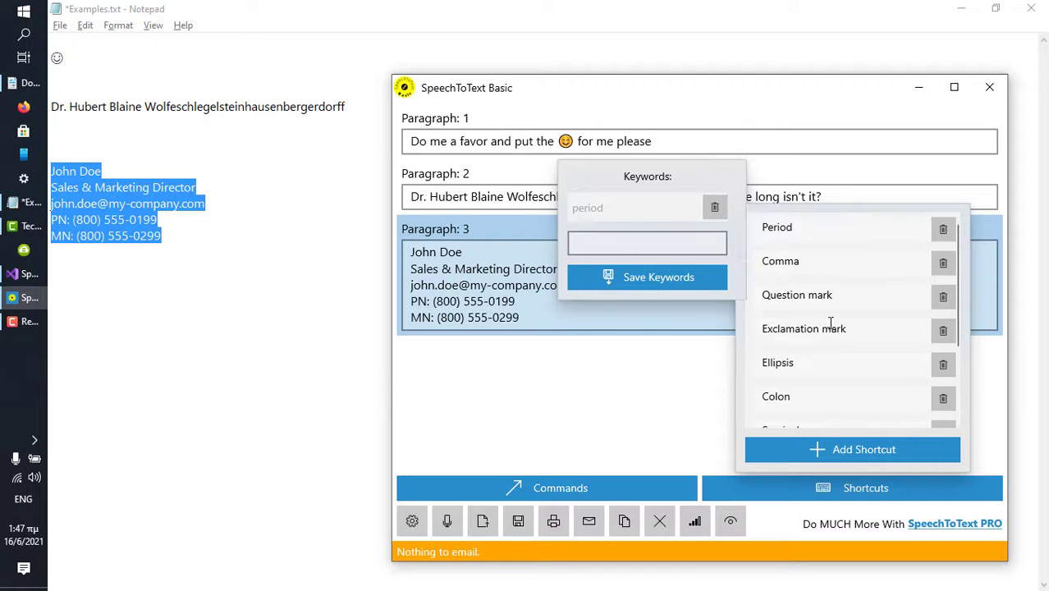
{"action": "scroll", "coordinate": [850, 335], "scroll_direction": "down", "scroll_amount": 1}
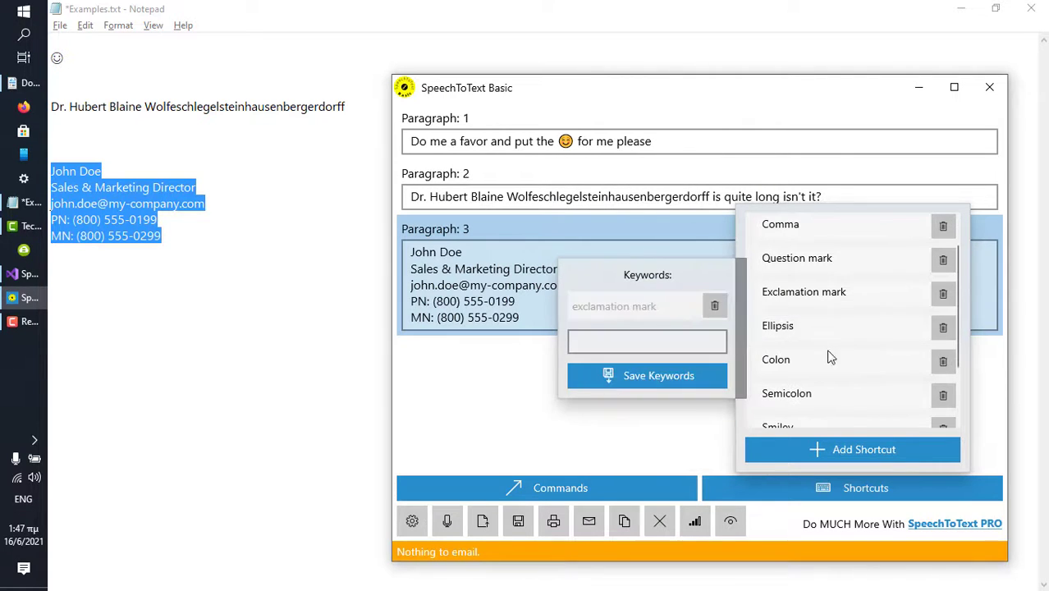
{"action": "left_click", "coordinate": [560, 443]}
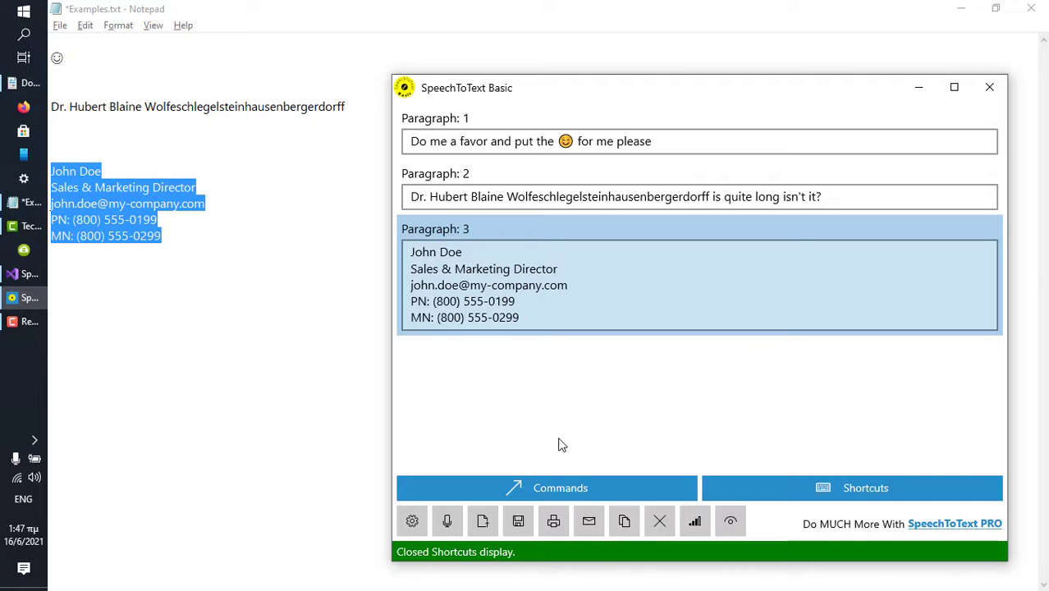
Clear the text with the "Delete document" voice command, stop recognition and open Sample2.txt from the Documents folder
{"action": "left_click", "coordinate": [453, 526]}
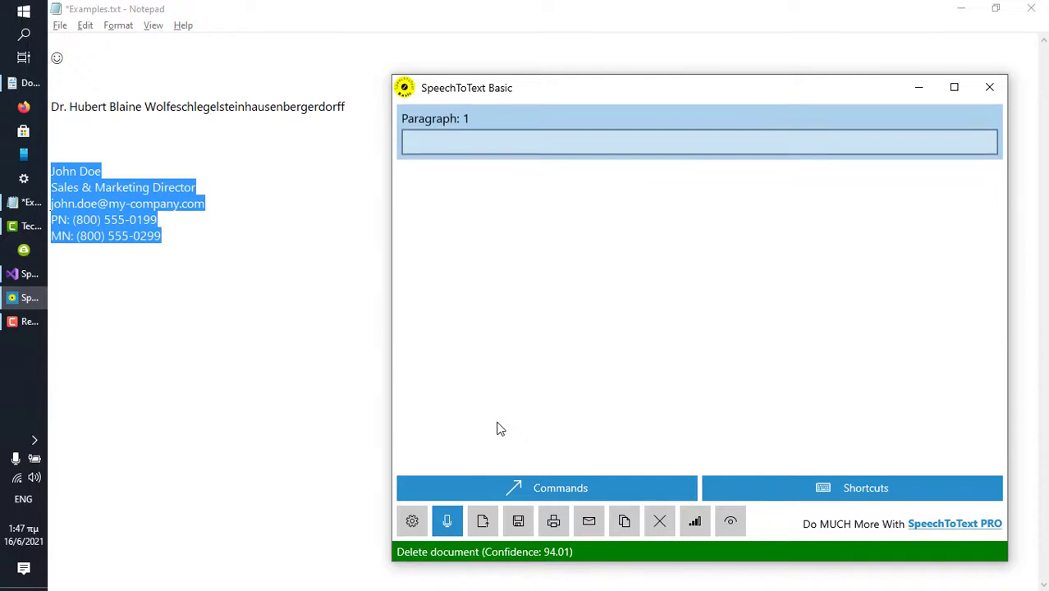
{"action": "left_click", "coordinate": [446, 520]}
{"action": "left_click", "coordinate": [484, 527]}
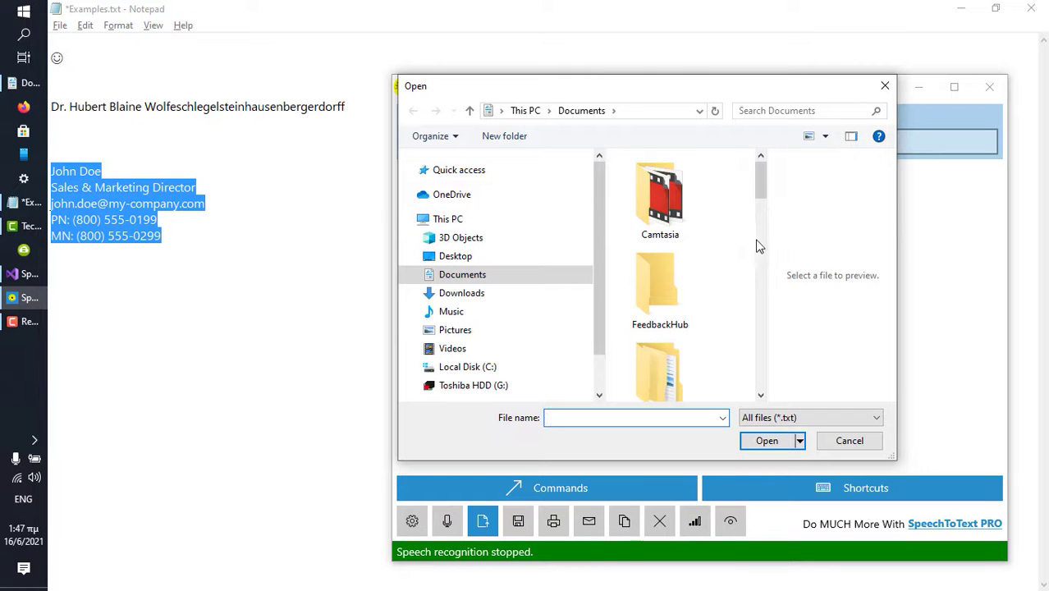
{"action": "left_click_drag", "start_coordinate": [761, 180], "coordinate": [765, 373]}
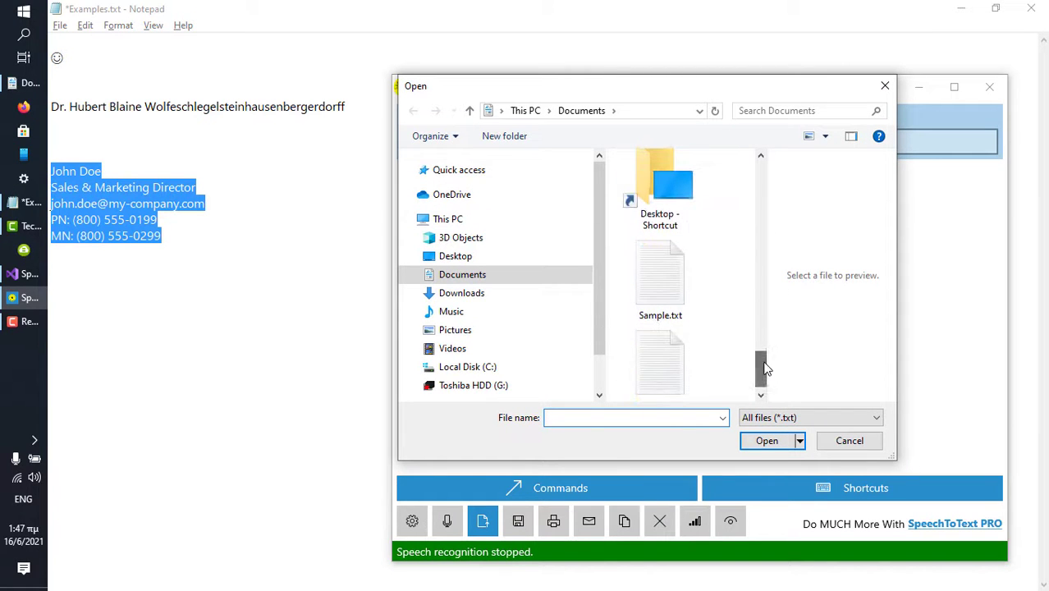
{"action": "left_click", "coordinate": [672, 359]}
{"action": "left_click", "coordinate": [766, 441]}
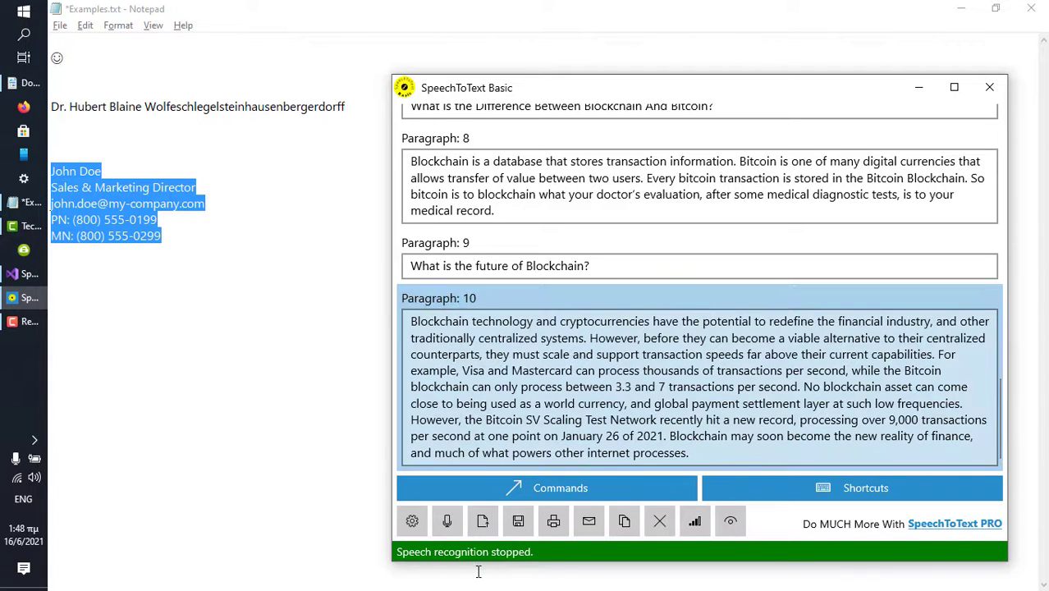
By dictation, put round brackets around "potential" in paragraph 10 and append "And let's add some text just to prove a point..." to paragraph 8
{"action": "left_click", "coordinate": [448, 522]}
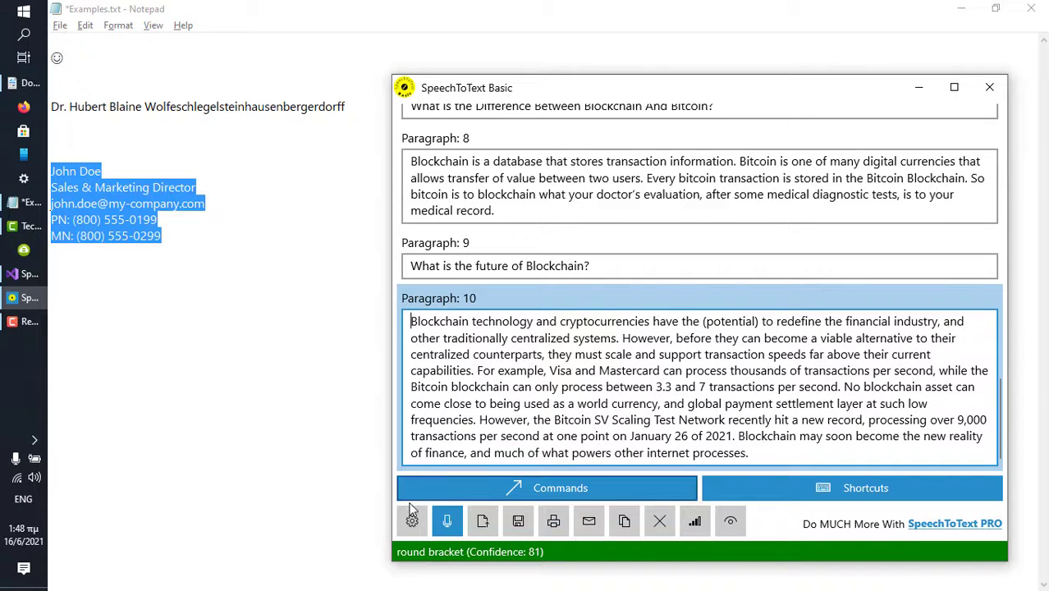
{"action": "left_click", "coordinate": [445, 529]}
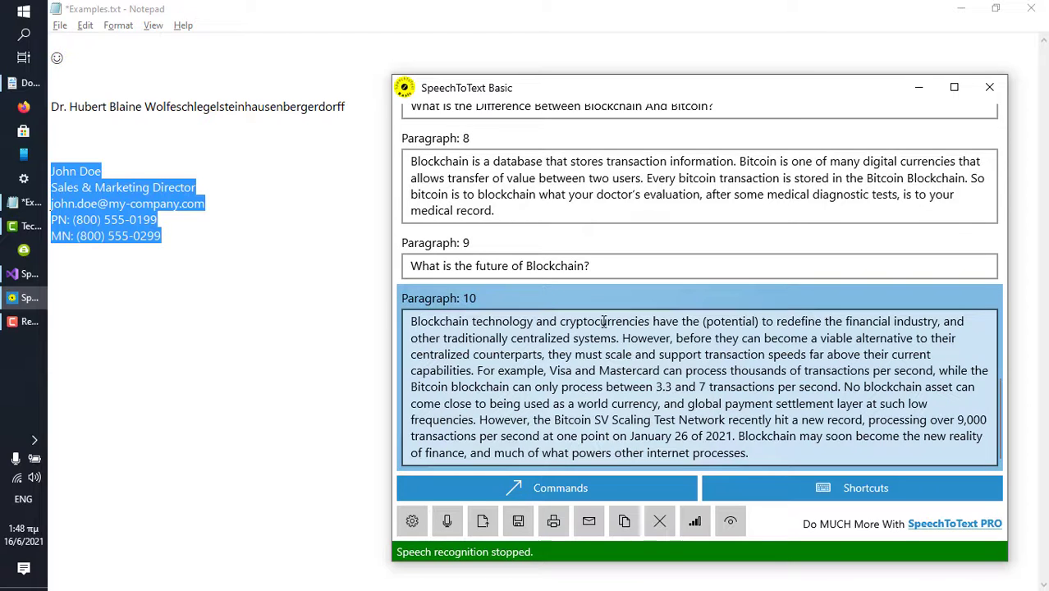
{"action": "left_click", "coordinate": [446, 525]}
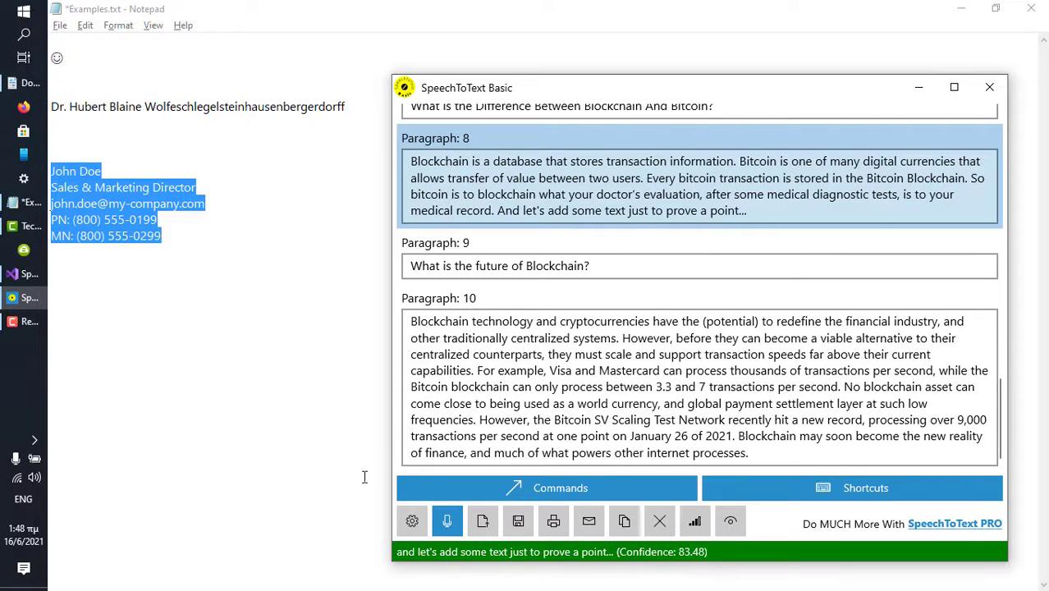
{"action": "left_click", "coordinate": [450, 522]}
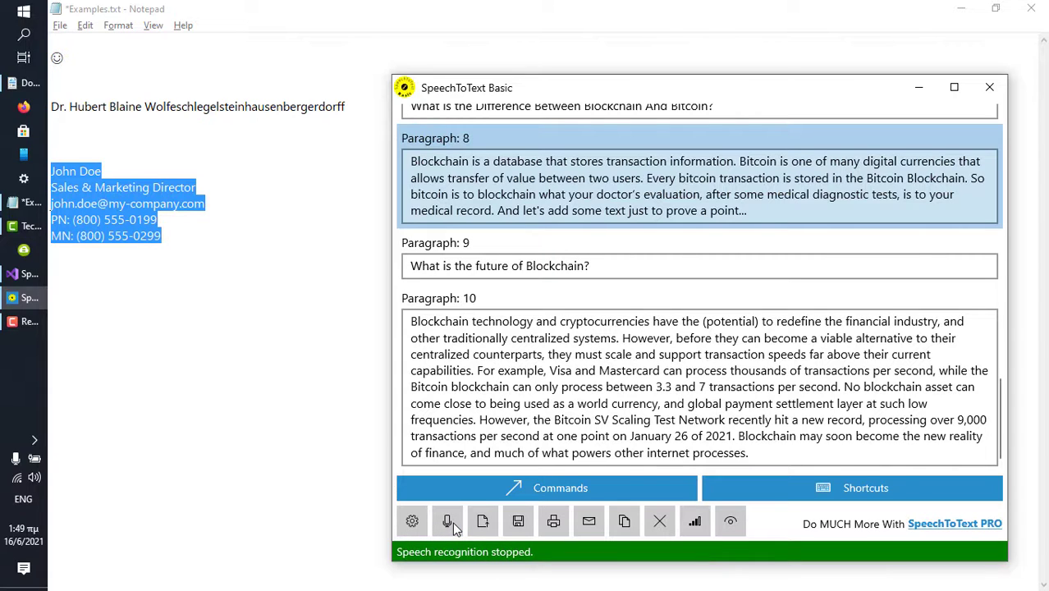
Examine the file formats offered for saving MyDocument and cancel the save
{"action": "left_click", "coordinate": [519, 525]}
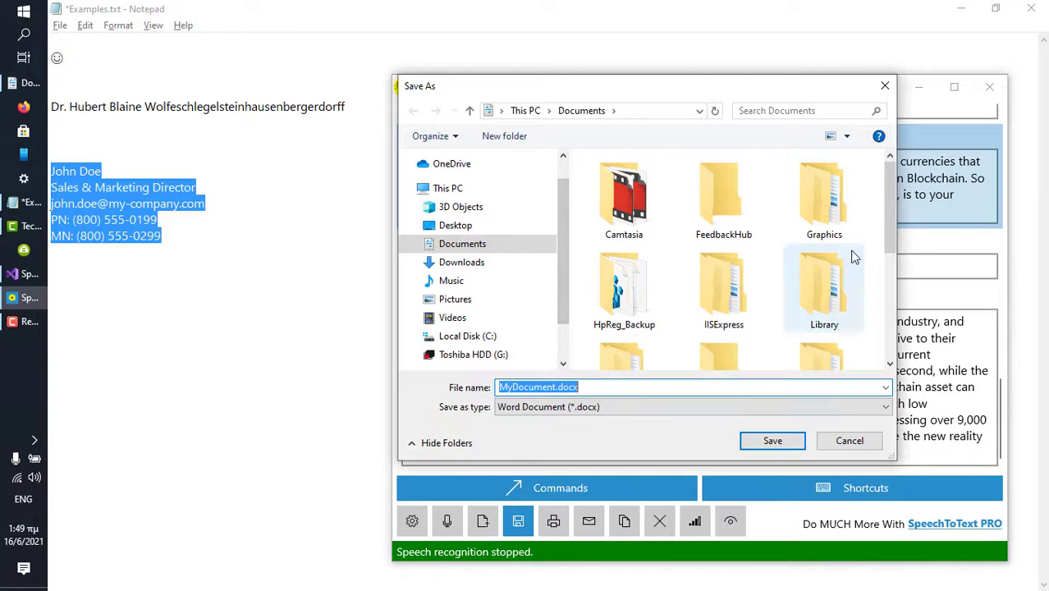
{"action": "left_click_drag", "start_coordinate": [887, 212], "coordinate": [901, 347]}
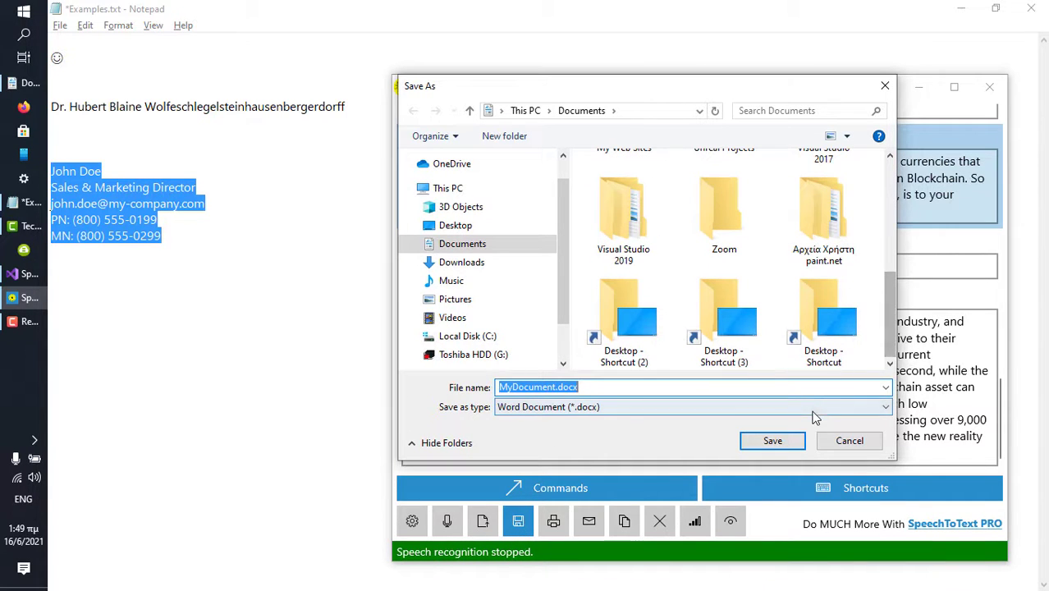
{"action": "left_click", "coordinate": [818, 387]}
{"action": "left_click", "coordinate": [818, 407]}
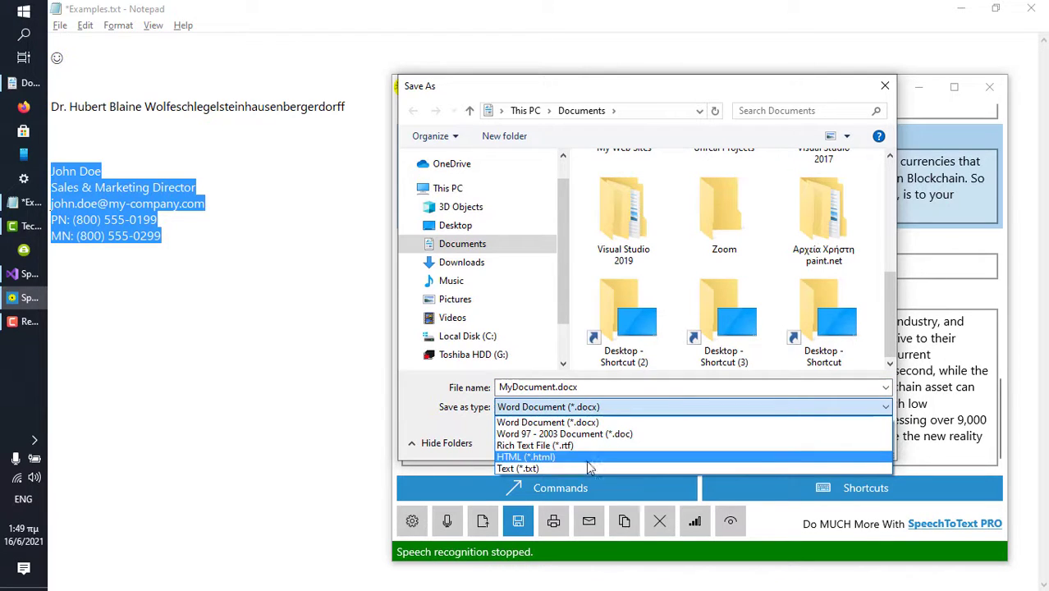
{"action": "left_click", "coordinate": [362, 455]}
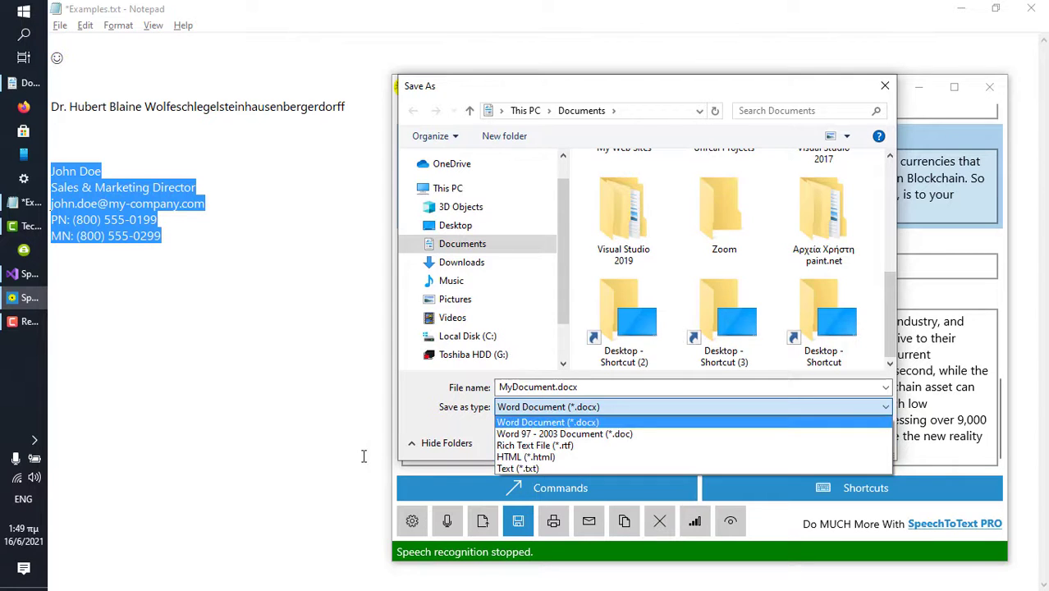
{"action": "left_click", "coordinate": [258, 439]}
{"action": "left_click", "coordinate": [29, 297]}
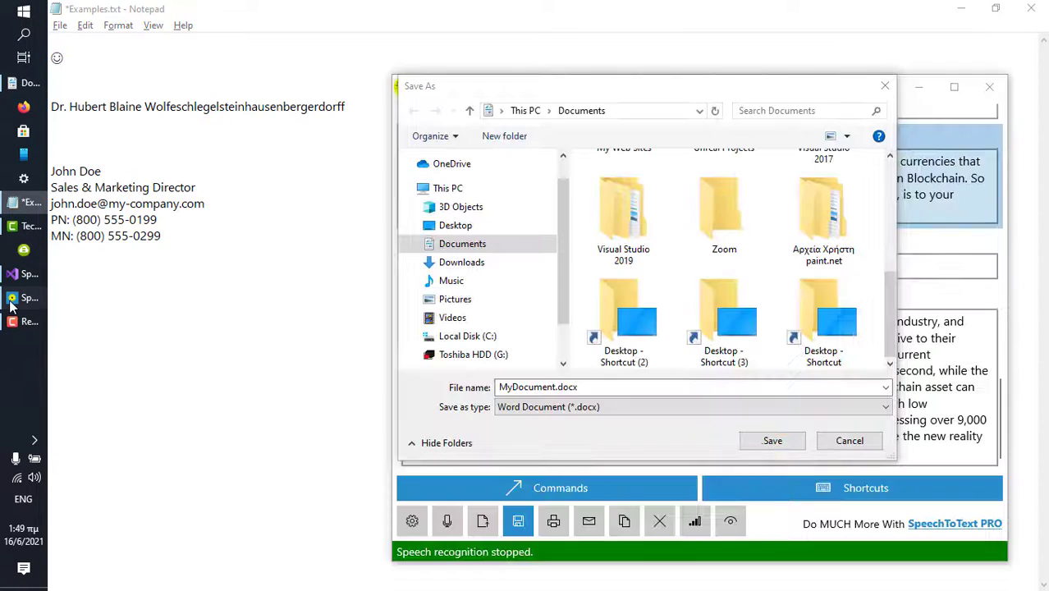
{"action": "left_click", "coordinate": [849, 440]}
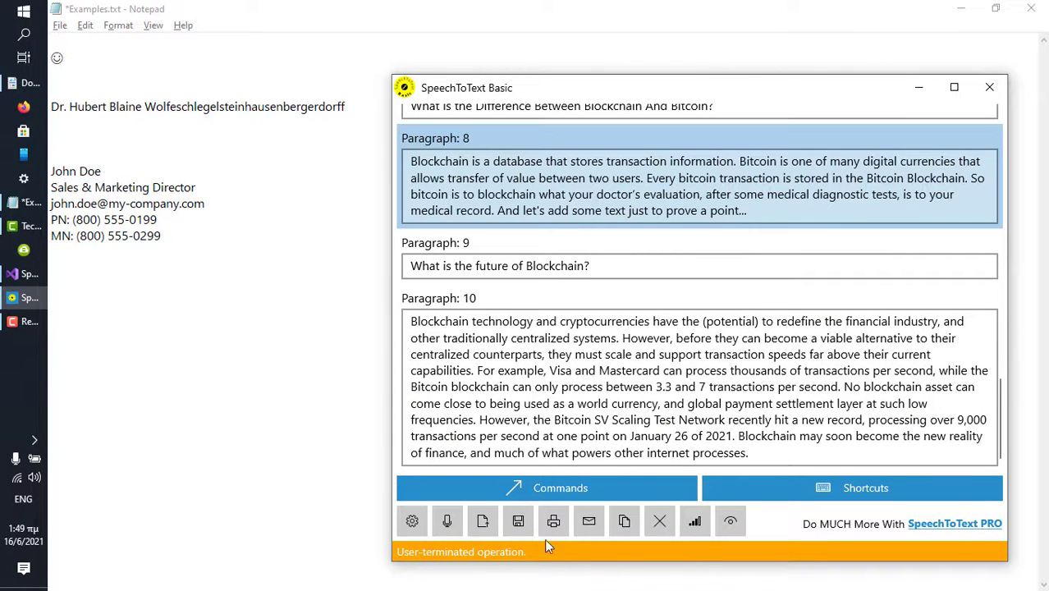
Print the document with Microsoft Print to PDF and save the output as Doc in the Documents folder
{"action": "left_click", "coordinate": [551, 522]}
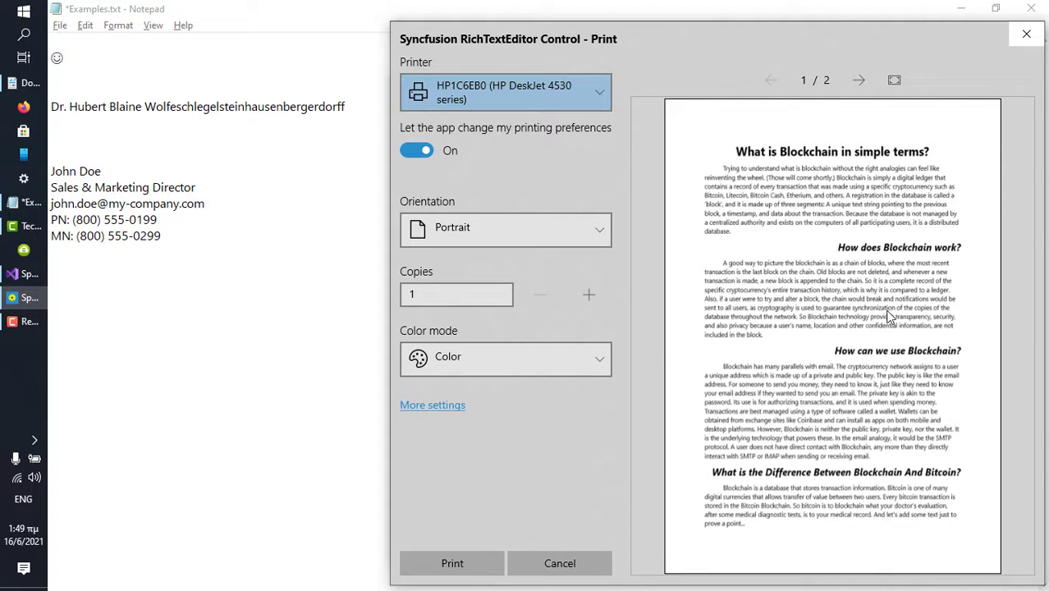
{"action": "left_click", "coordinate": [599, 94]}
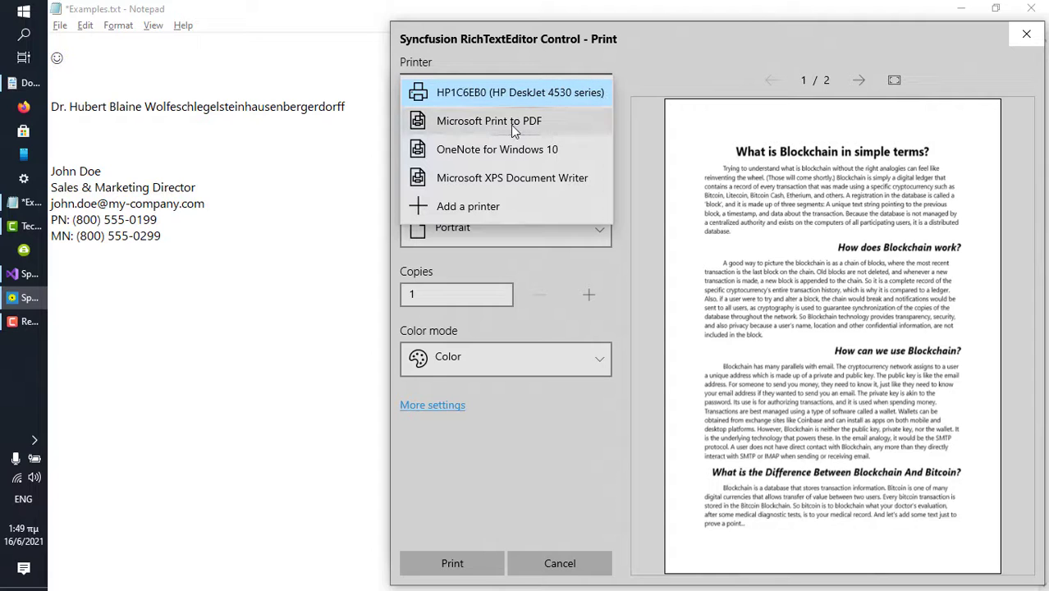
{"action": "left_click", "coordinate": [542, 120]}
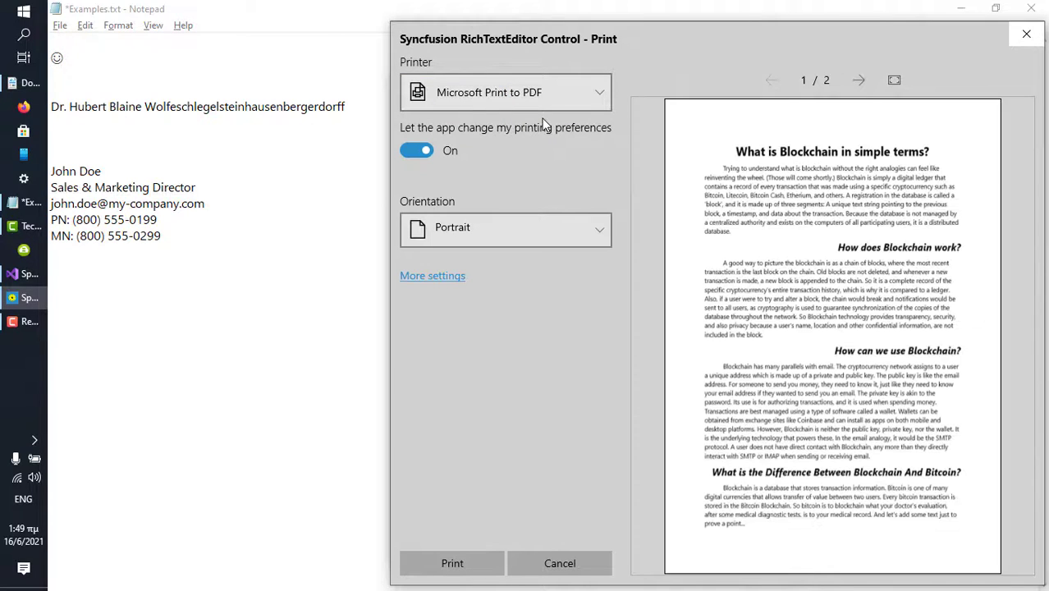
{"action": "left_click", "coordinate": [446, 563]}
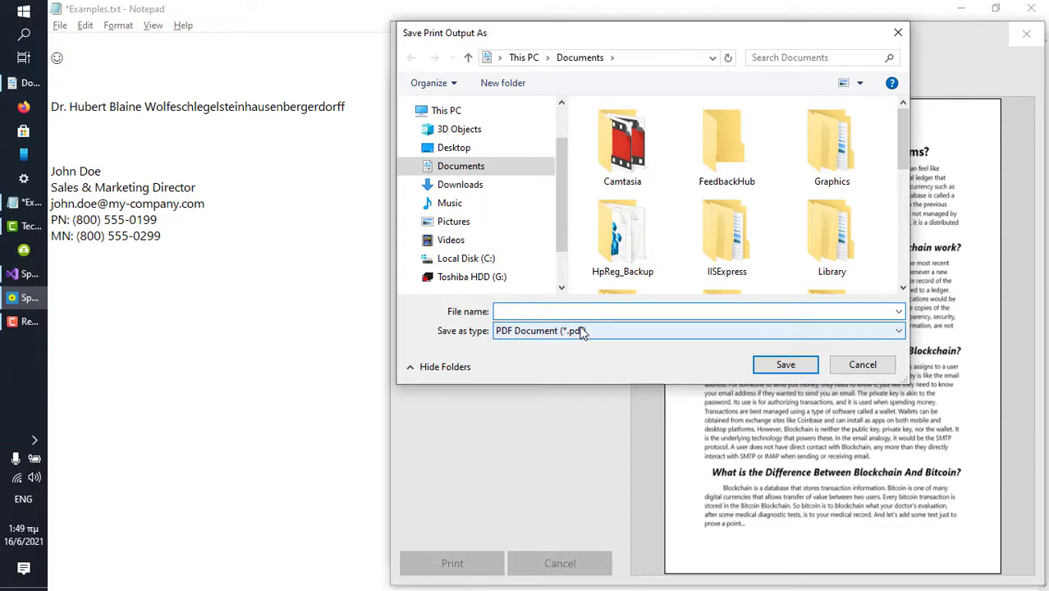
{"action": "type", "text": "Doc"}
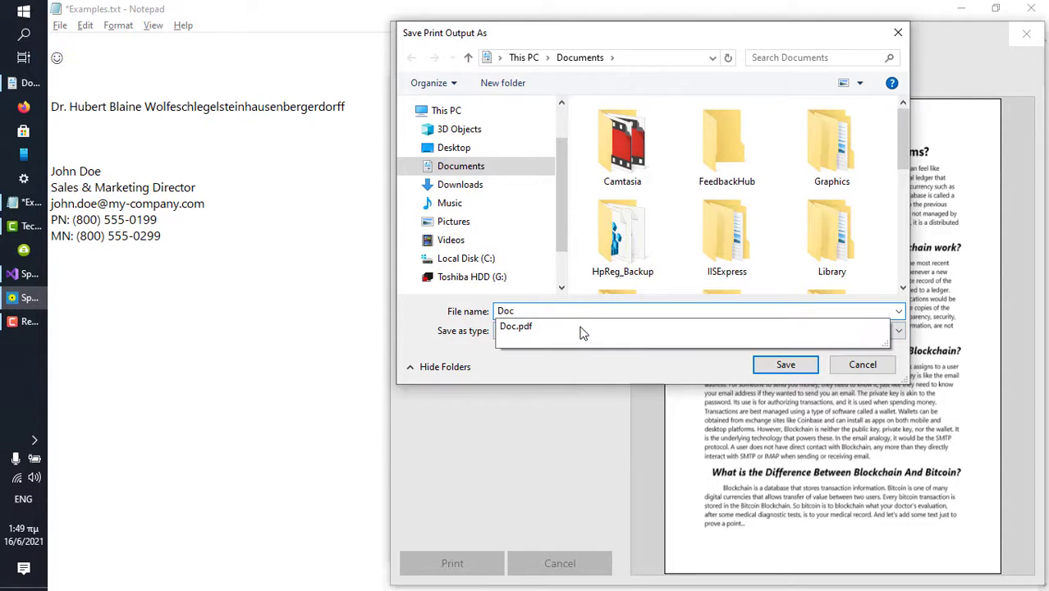
{"action": "left_click", "coordinate": [786, 365]}
{"action": "left_click", "coordinate": [586, 304]}
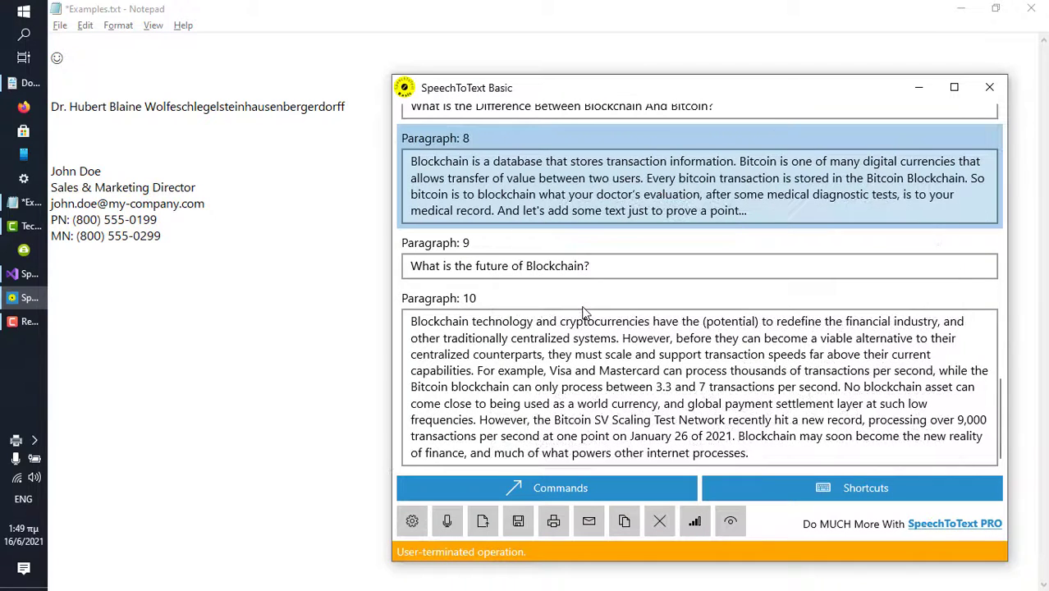
Open Doc.pdf from the Documents folder in Firefox, review its pages, and minimize the browser and folder windows
{"action": "left_click", "coordinate": [25, 83]}
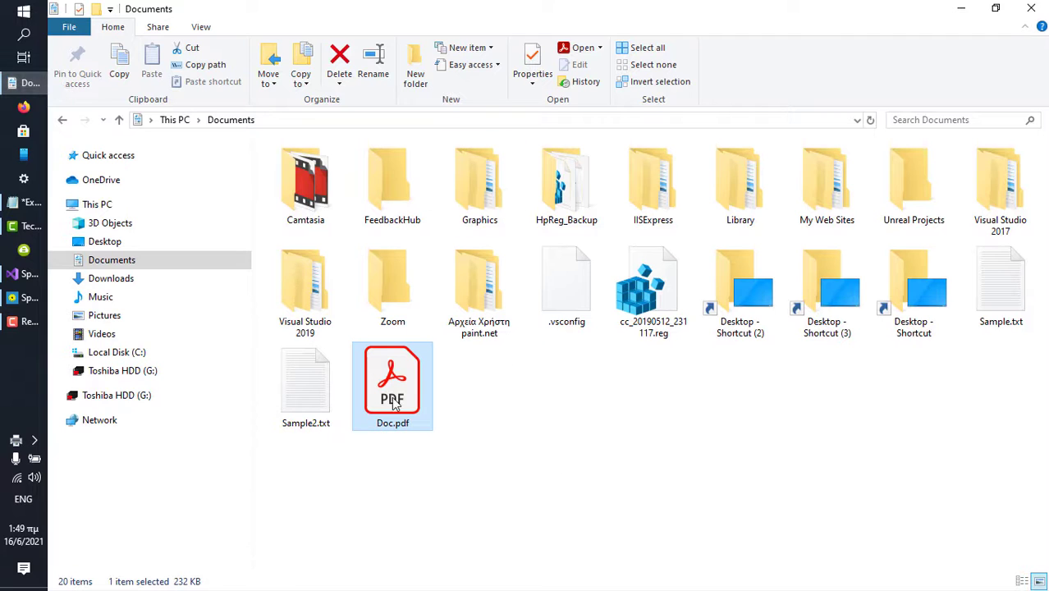
{"action": "right_click", "coordinate": [396, 404]}
{"action": "mouse_move", "coordinate": [437, 210]}
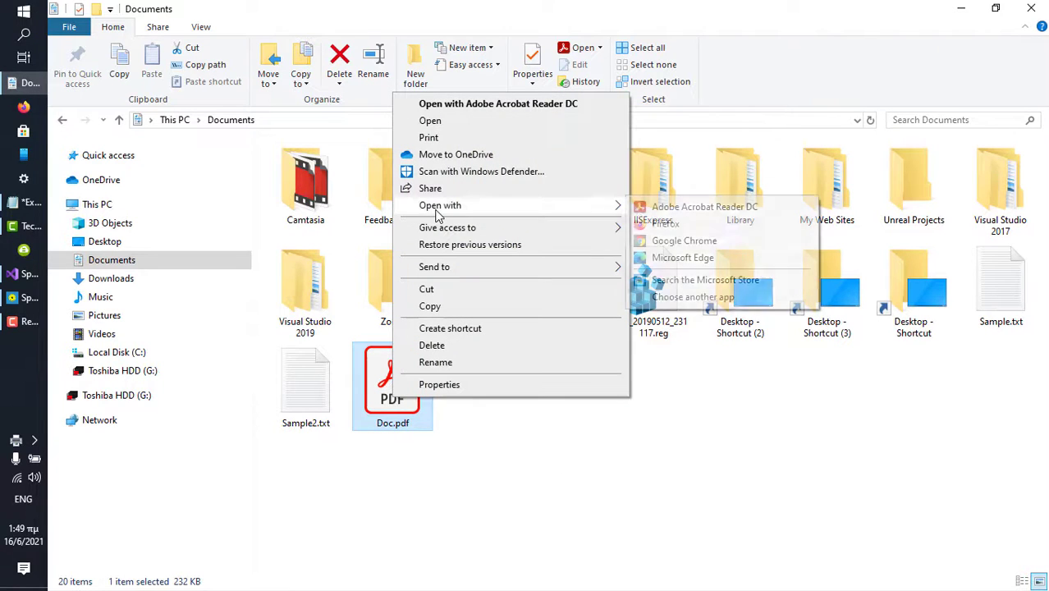
{"action": "left_click", "coordinate": [682, 226]}
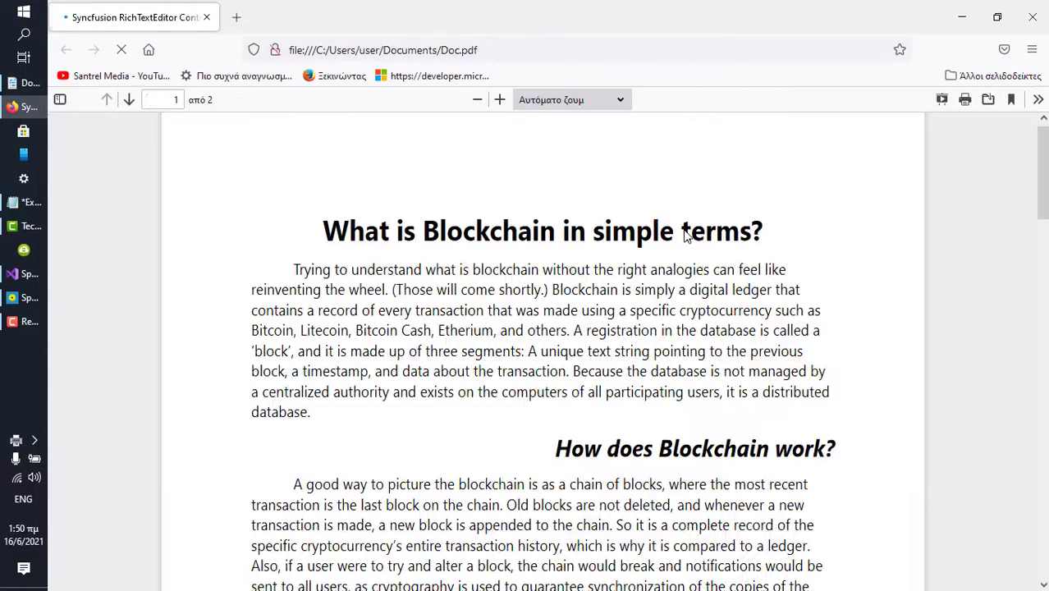
{"action": "left_click_drag", "start_coordinate": [1043, 159], "coordinate": [1042, 400]}
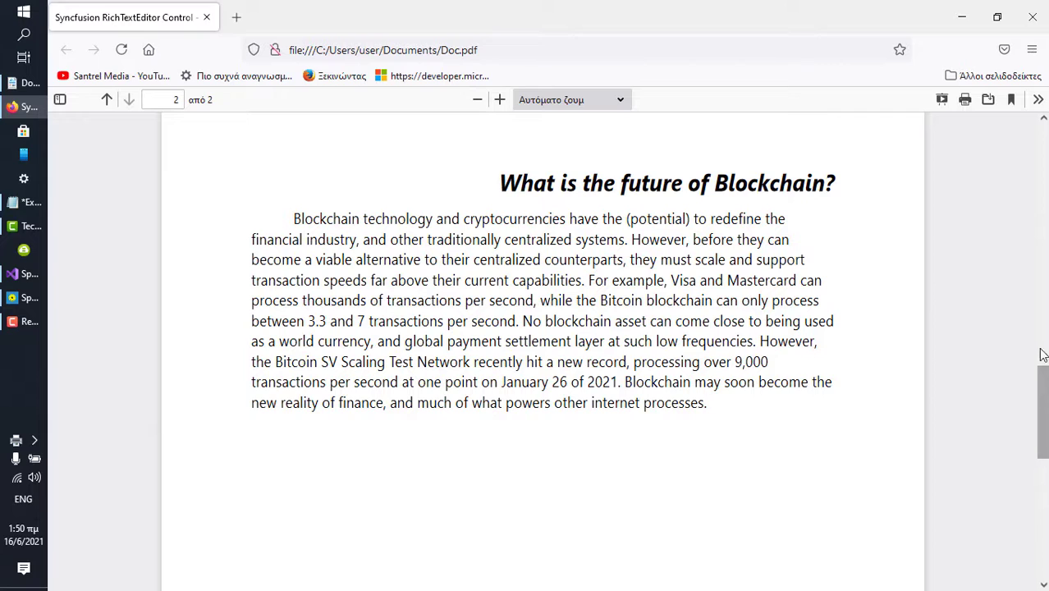
{"action": "left_click", "coordinate": [965, 14]}
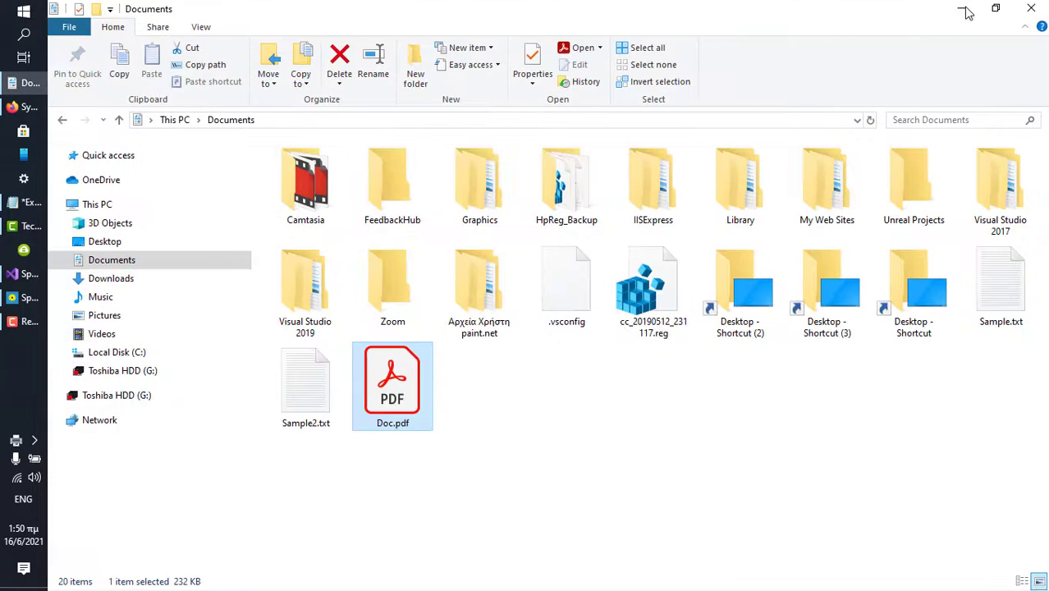
{"action": "left_click", "coordinate": [966, 10]}
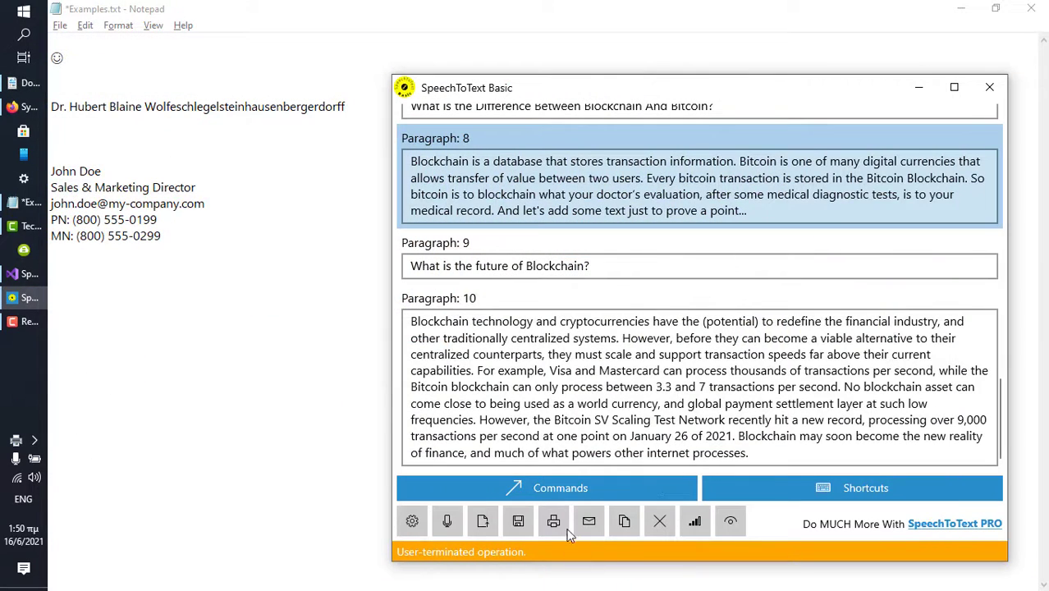
Examine the document's print preview and printer options, and cancel printing
{"action": "left_click", "coordinate": [554, 523]}
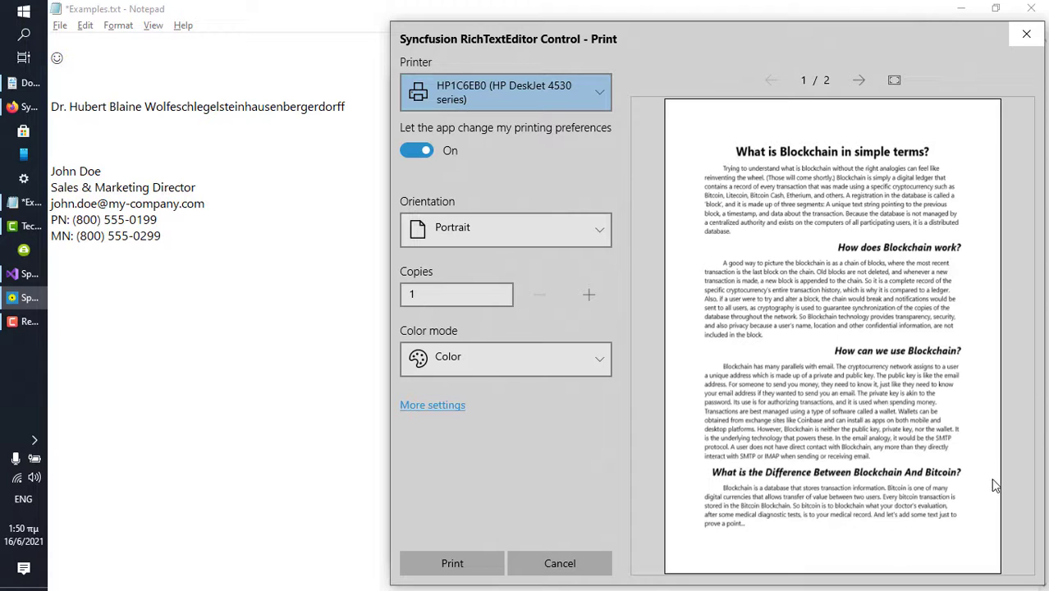
{"action": "left_click", "coordinate": [550, 566]}
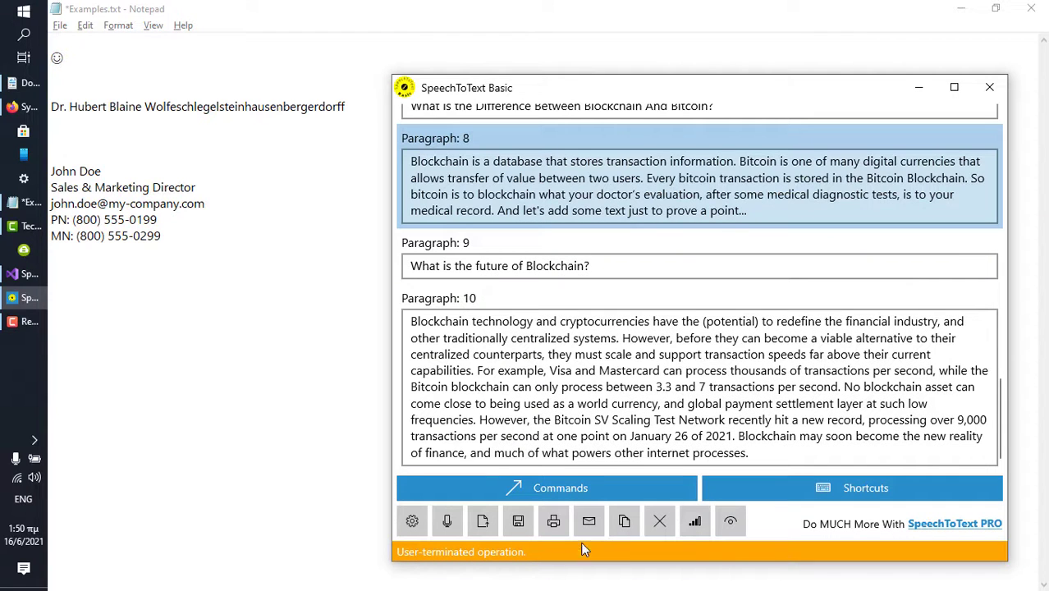
Open the e-mail options, close the contact picker without choosing anyone, enter the recipient's e-mail address and send the e-mail
{"action": "left_click", "coordinate": [593, 525]}
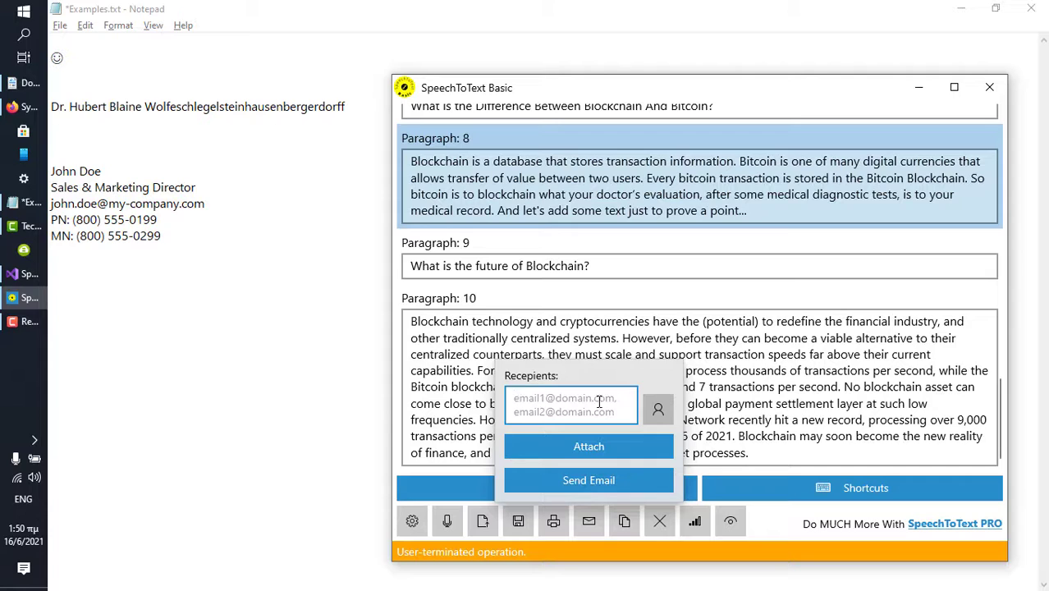
{"action": "left_click", "coordinate": [654, 413]}
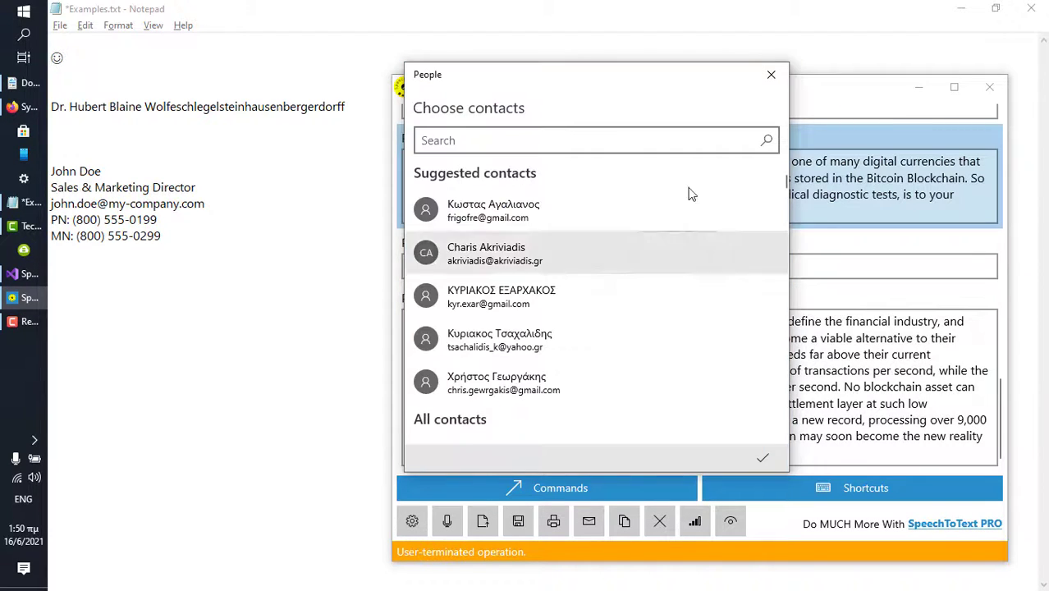
{"action": "left_click", "coordinate": [770, 77]}
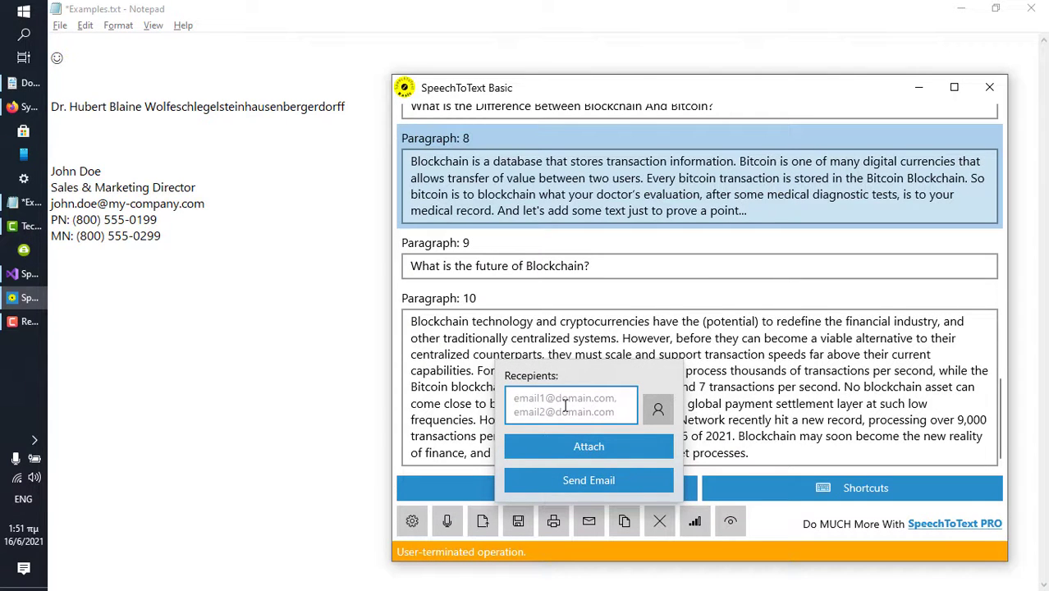
{"action": "type", "text": "email"}
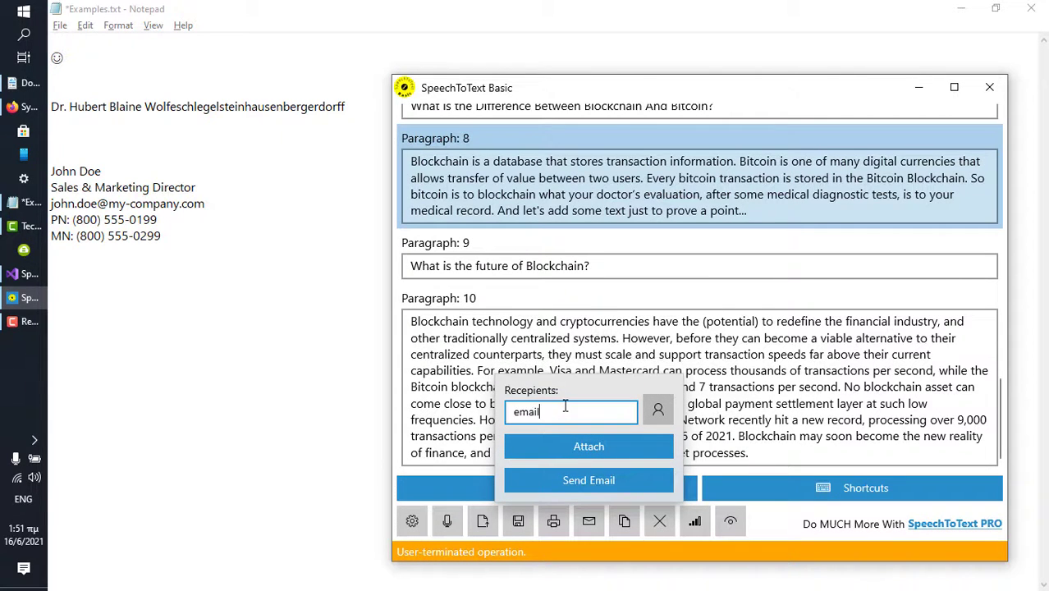
{"action": "type", "text": "@domain.com"}
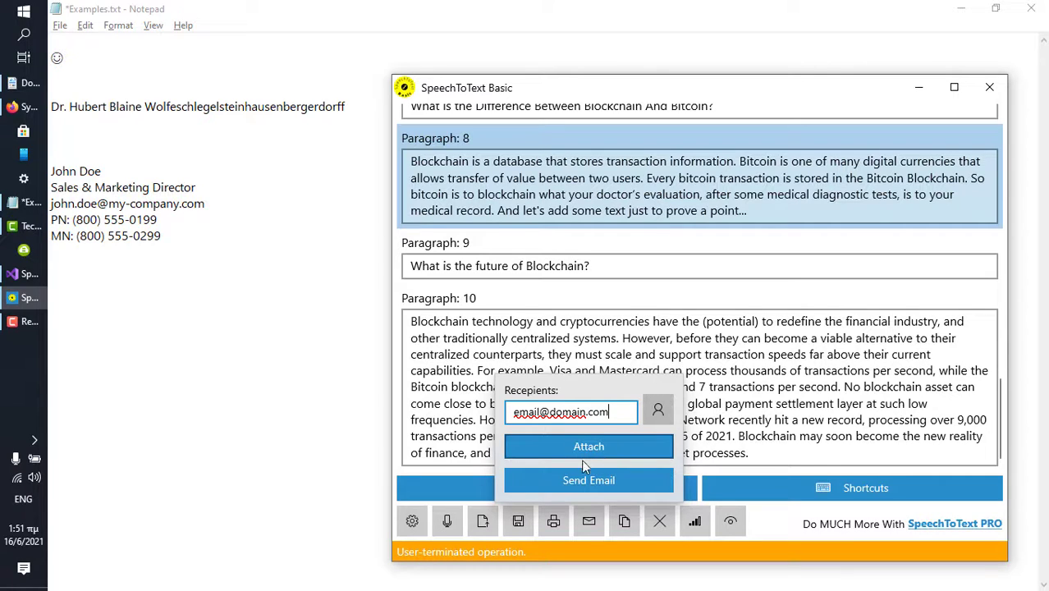
{"action": "left_click", "coordinate": [577, 482]}
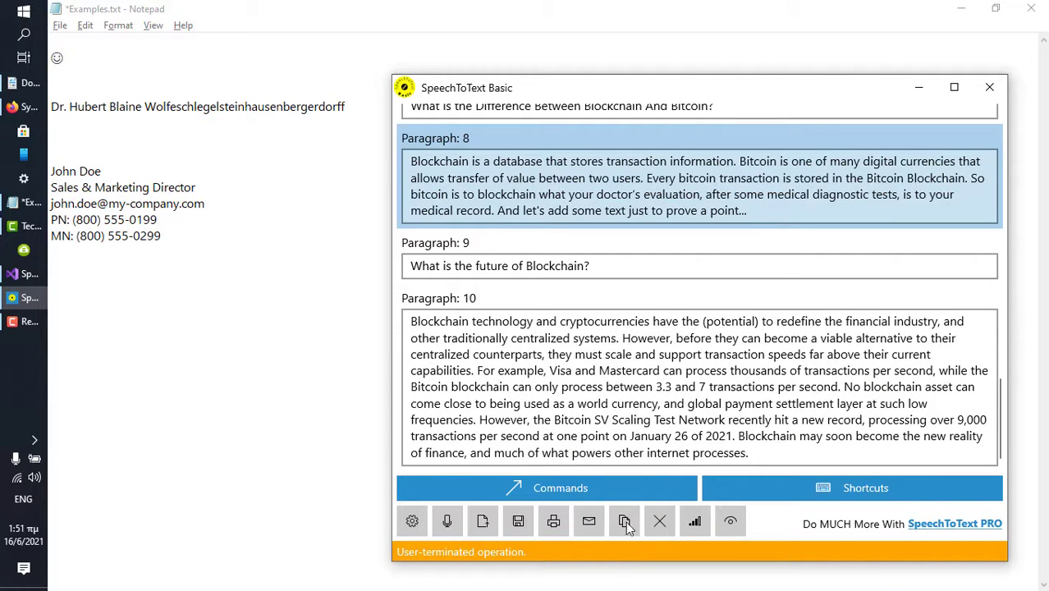
Copy the document's content to the clipboard, paste it below the contact details in Examples.txt in Notepad, and minimize Notepad
{"action": "left_click", "coordinate": [626, 521]}
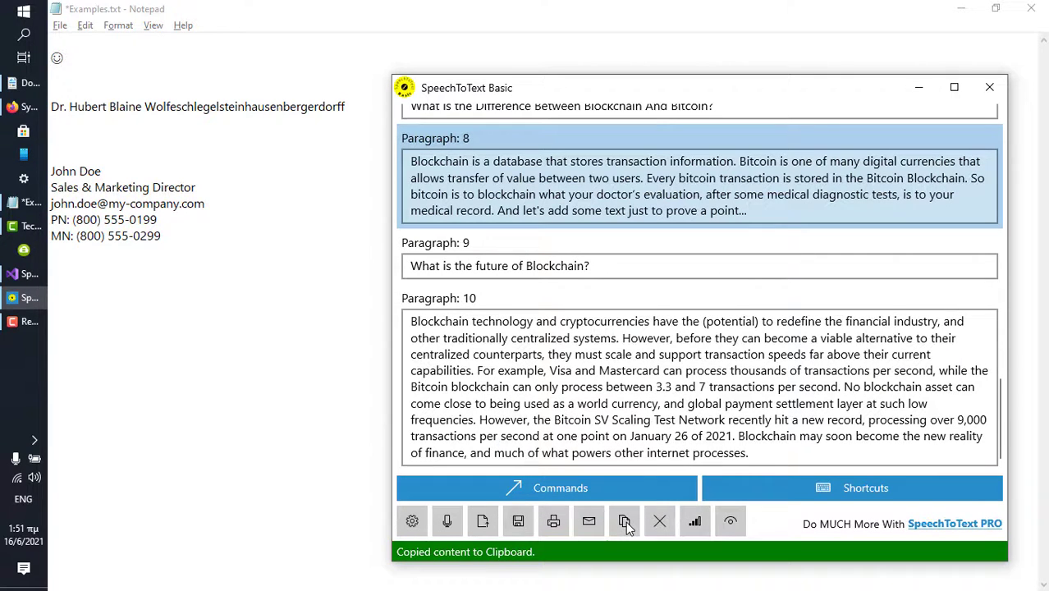
{"action": "left_click", "coordinate": [210, 284]}
{"action": "key", "text": "Home"}
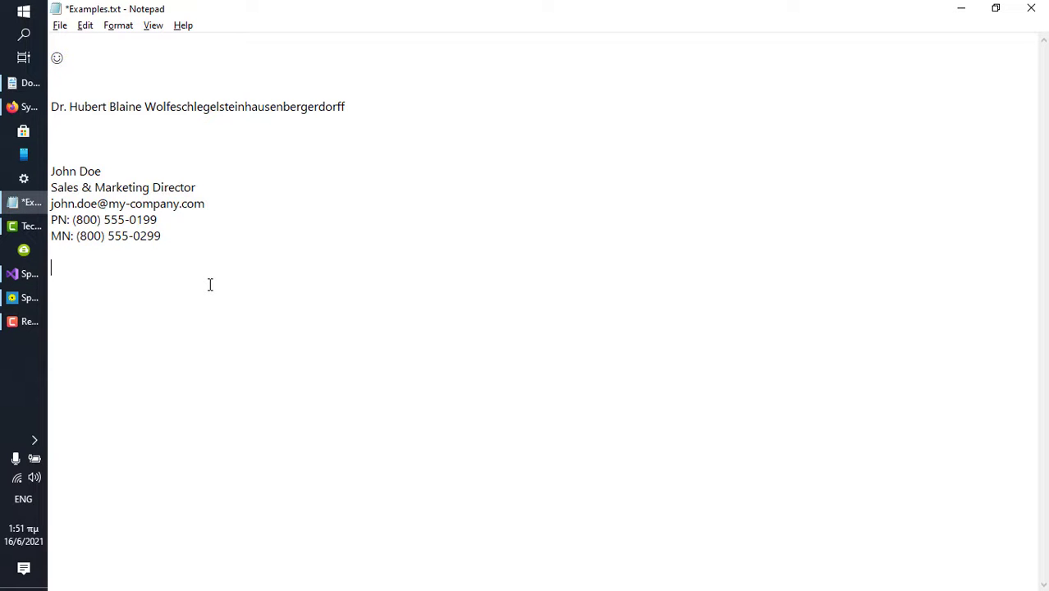
{"action": "key", "text": "Return"}
{"action": "key", "text": "ctrl+v"}
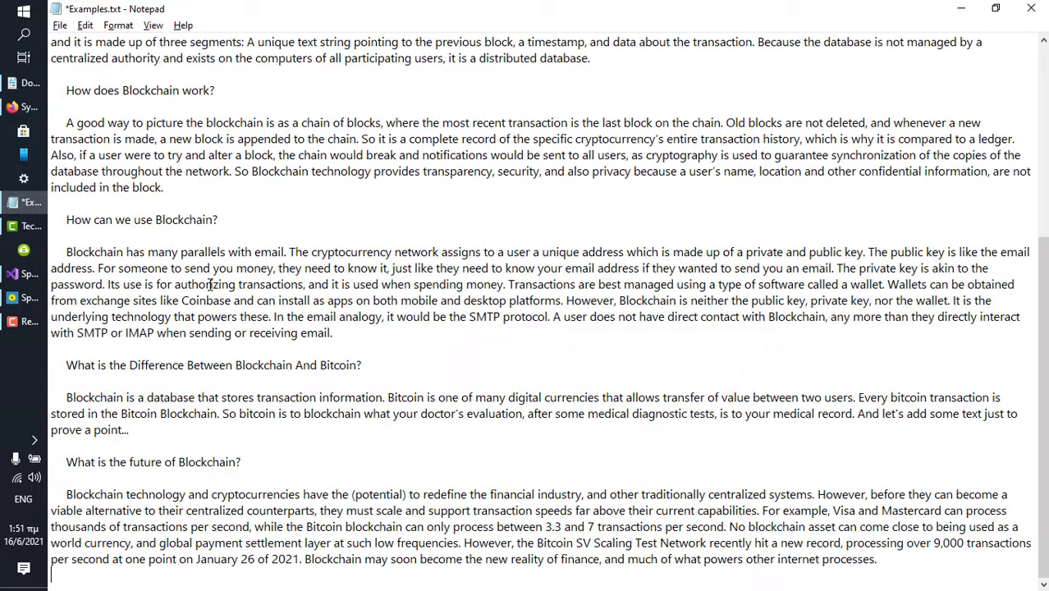
{"action": "scroll", "coordinate": [360, 232], "scroll_direction": "up", "scroll_amount": 3}
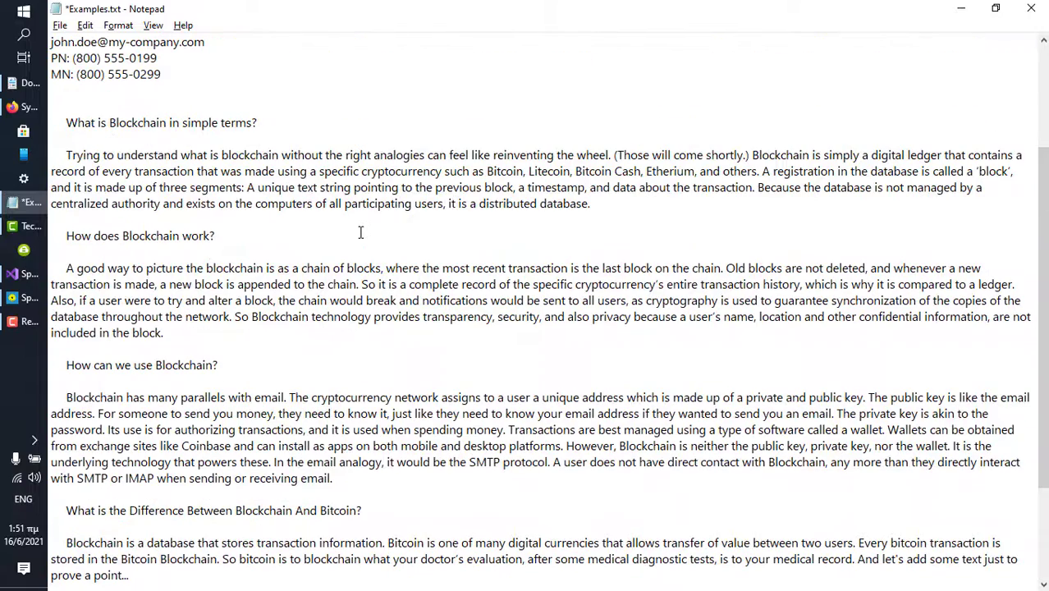
{"action": "left_click", "coordinate": [961, 9]}
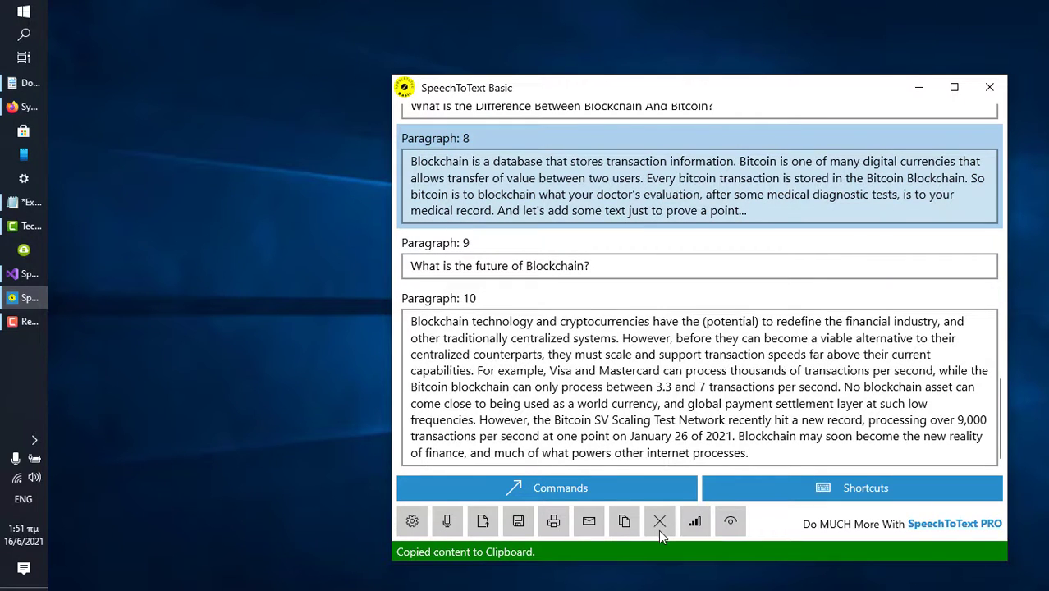
Delete the whole document in SpeechToText Basic and check the connectivity type and signal strength
{"action": "left_click", "coordinate": [658, 529]}
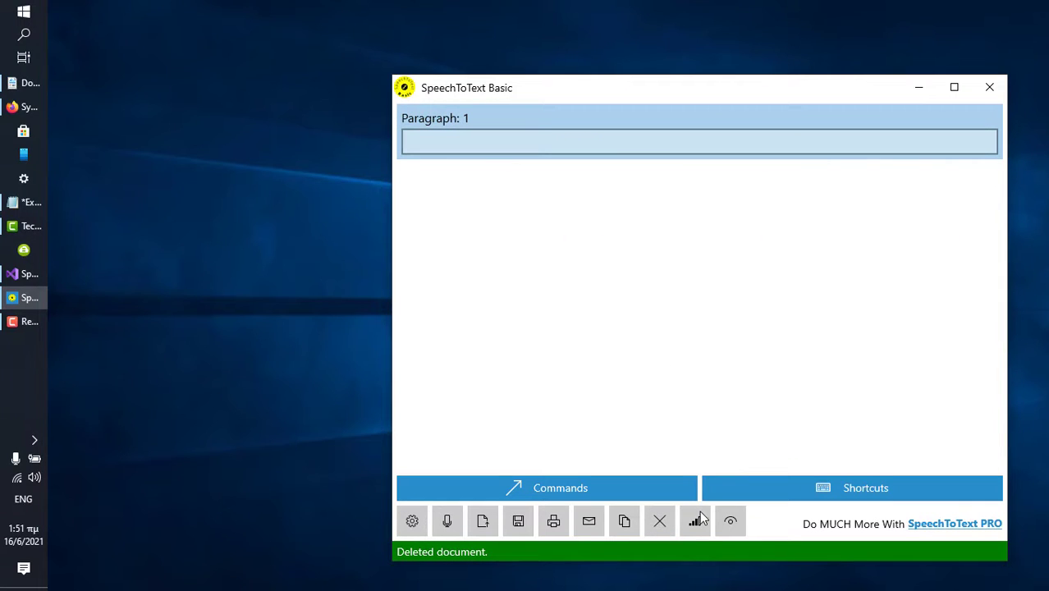
{"action": "mouse_move", "coordinate": [700, 519]}
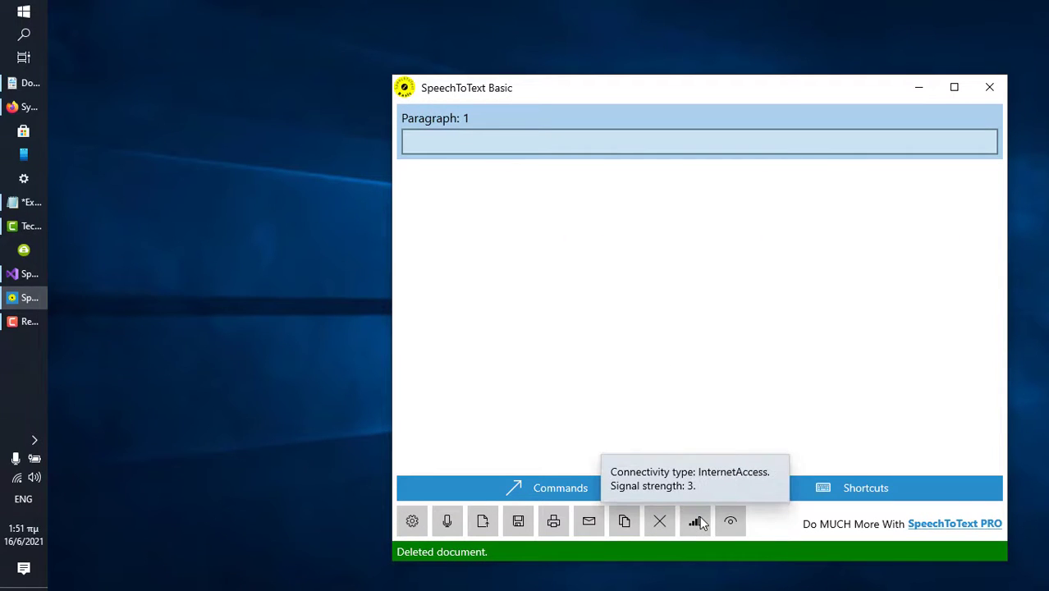